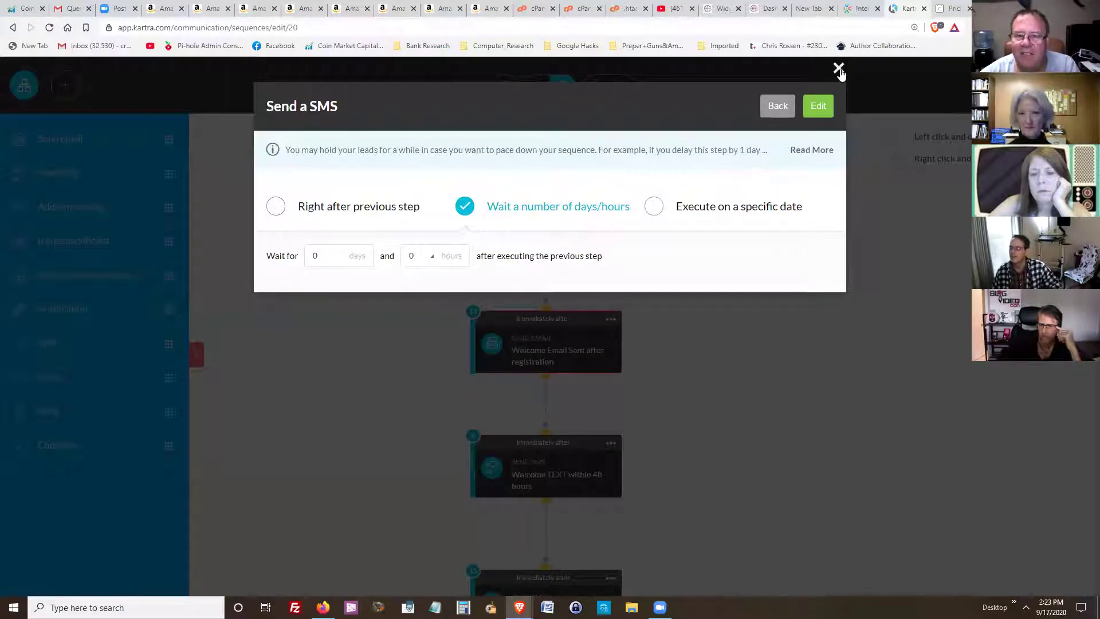
Step: Close the Send a SMS step's settings and look through the email and text reminder steps of the sequence
{"action": "left_click", "coordinate": [839, 69]}
{"action": "left_click", "coordinate": [611, 321]}
{"action": "scroll", "coordinate": [671, 445], "scroll_direction": "down", "scroll_amount": 5}
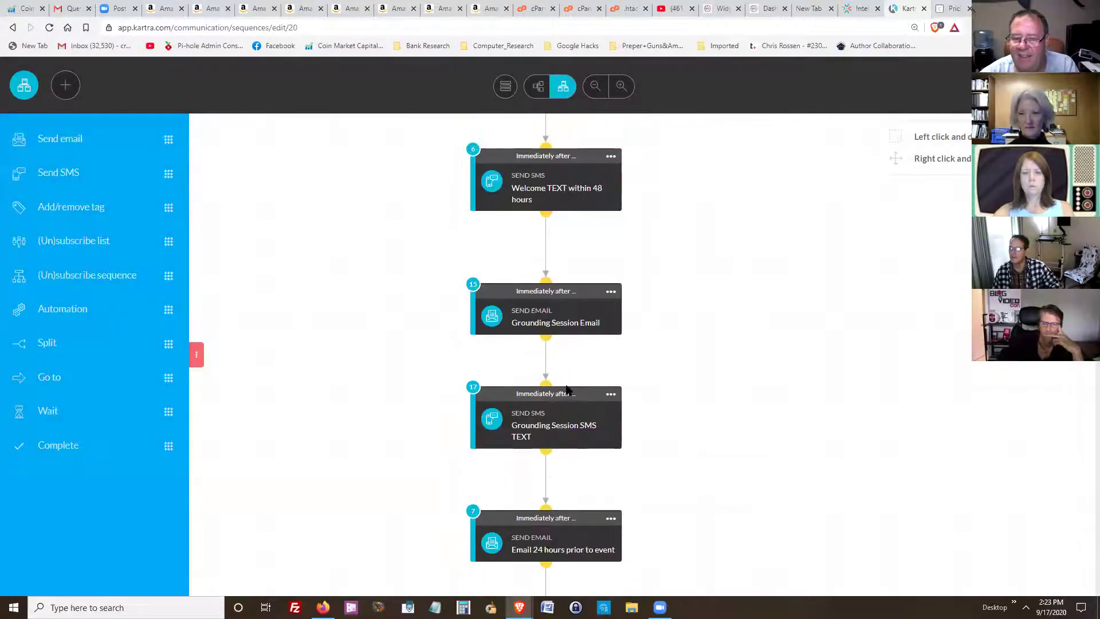
{"action": "scroll", "coordinate": [566, 390], "scroll_direction": "down", "scroll_amount": 10}
{"action": "scroll", "coordinate": [541, 522], "scroll_direction": "down", "scroll_amount": 4}
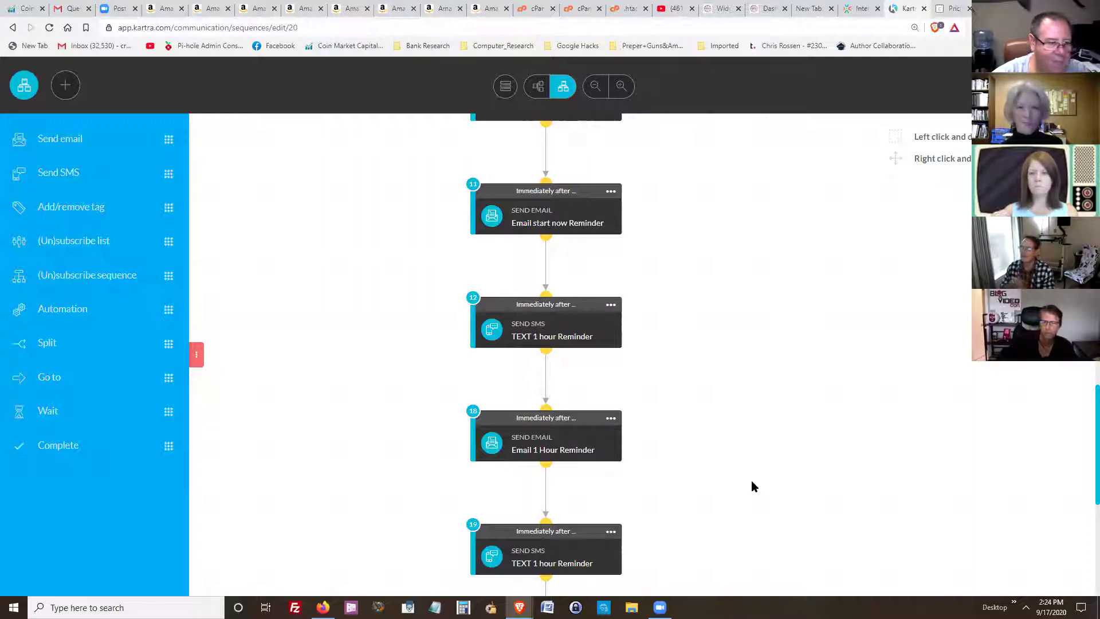
{"action": "scroll", "coordinate": [730, 457], "scroll_direction": "up", "scroll_amount": 10}
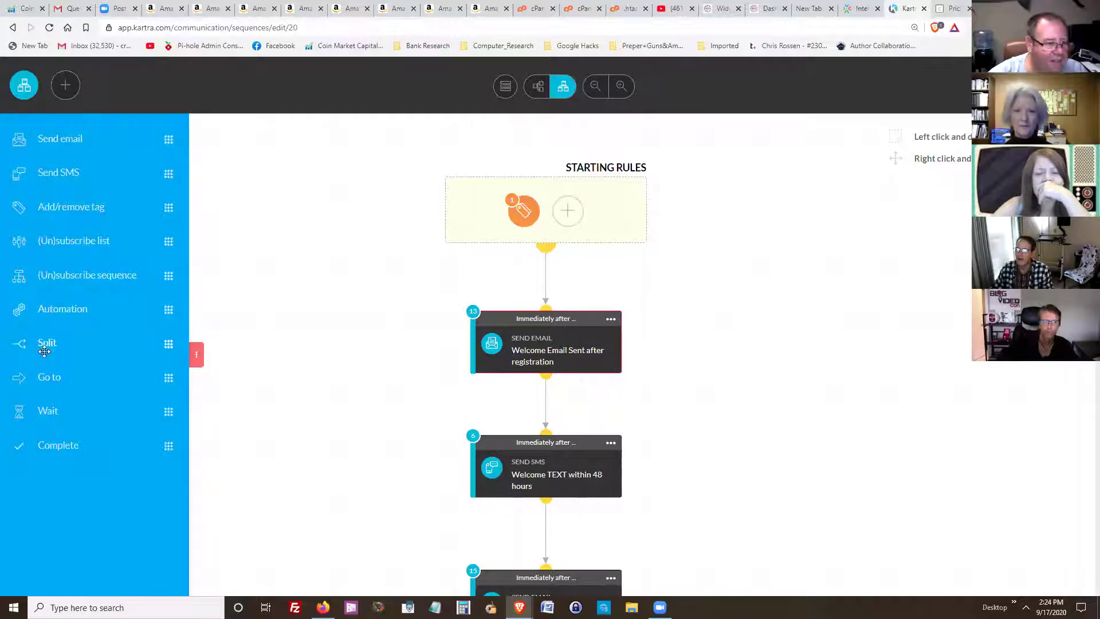
Step: Start a Split step in the sequence that runs right after the previous step, allowed on all days at any time
{"action": "left_click_drag", "start_coordinate": [46, 344], "coordinate": [734, 288]}
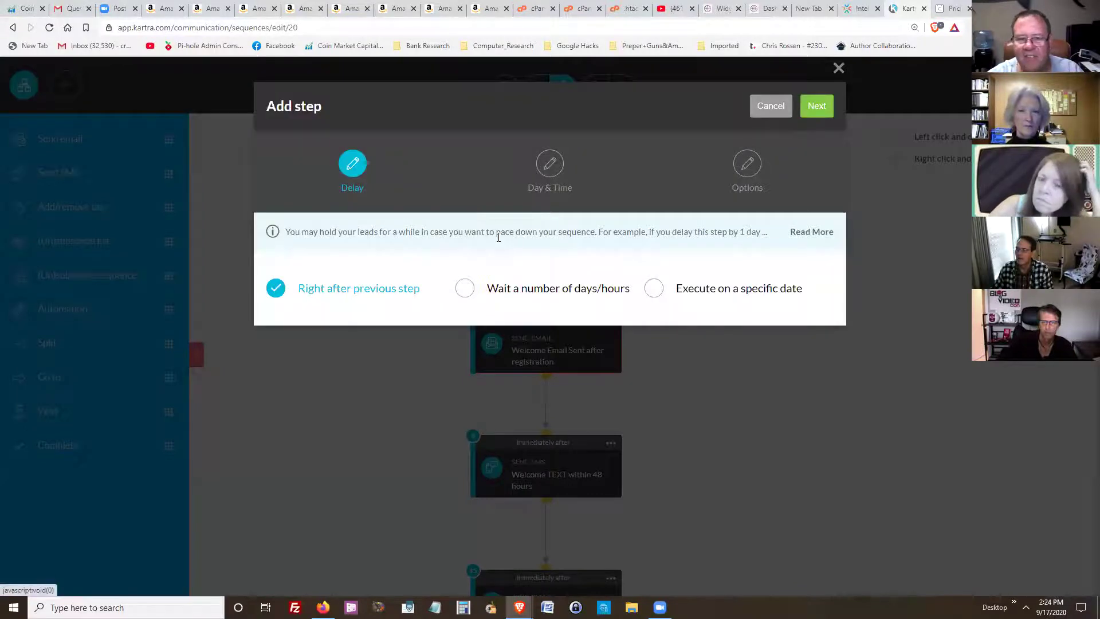
{"action": "left_click", "coordinate": [828, 117]}
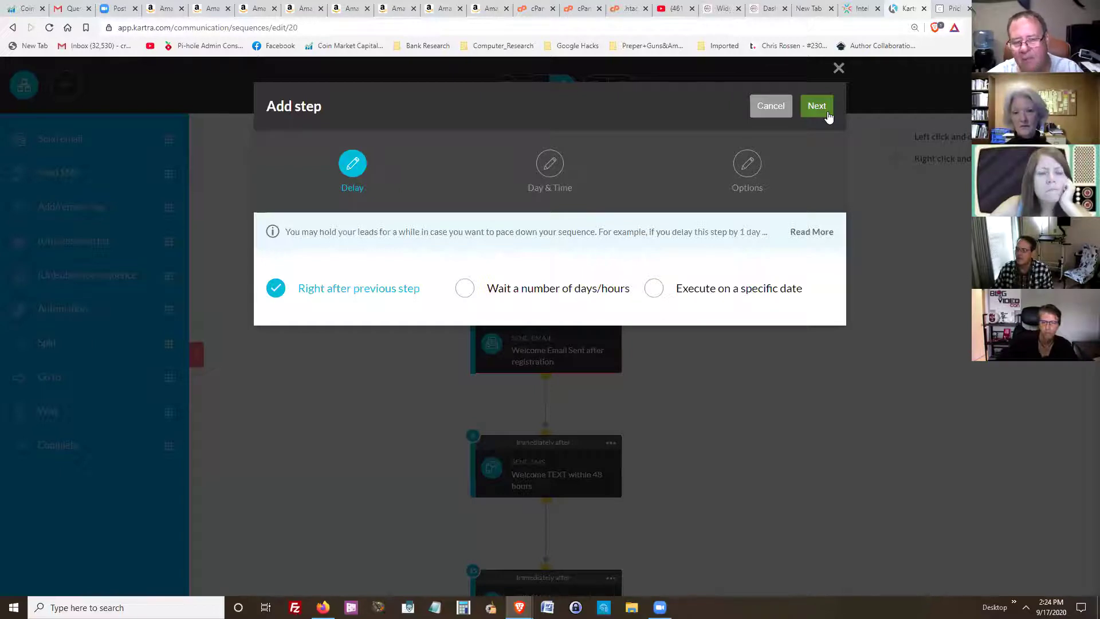
{"action": "left_click", "coordinate": [827, 112]}
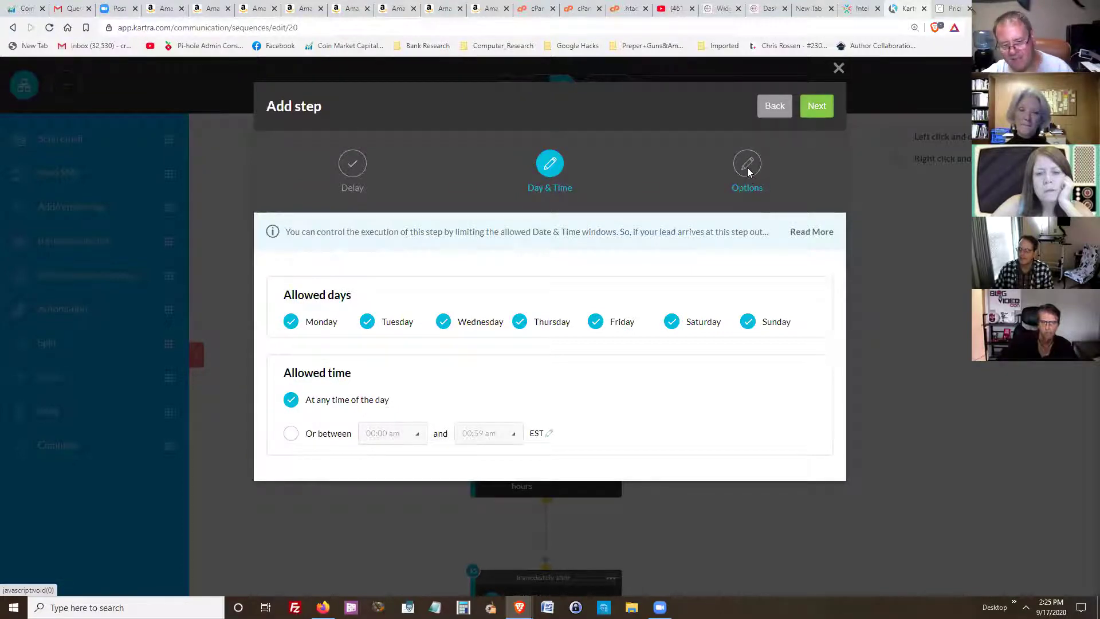
{"action": "left_click", "coordinate": [819, 108]}
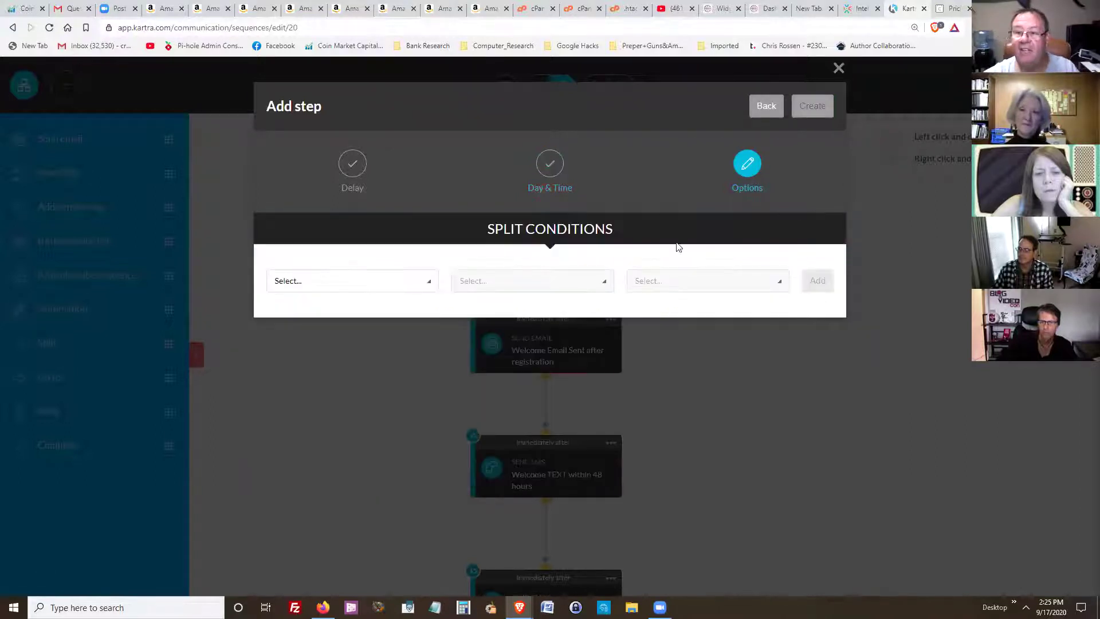
Step: Try a split condition on subscription date with the After option, and discard the new step without choosing a date
{"action": "left_click", "coordinate": [377, 286]}
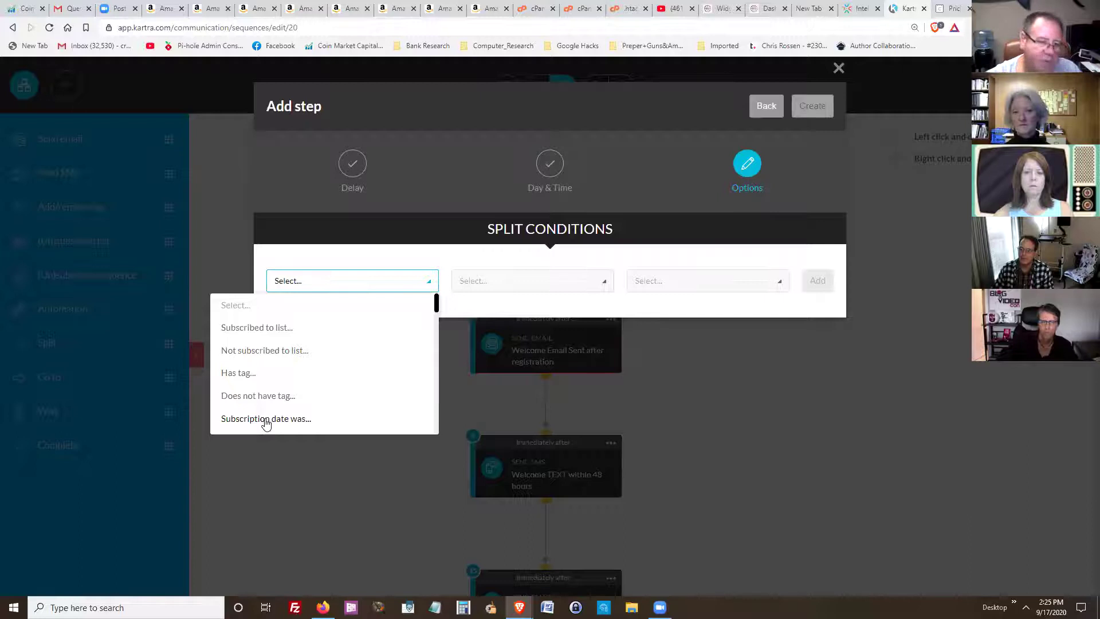
{"action": "scroll", "coordinate": [264, 424], "scroll_direction": "down", "scroll_amount": 2}
{"action": "scroll", "coordinate": [266, 364], "scroll_direction": "up", "scroll_amount": 1}
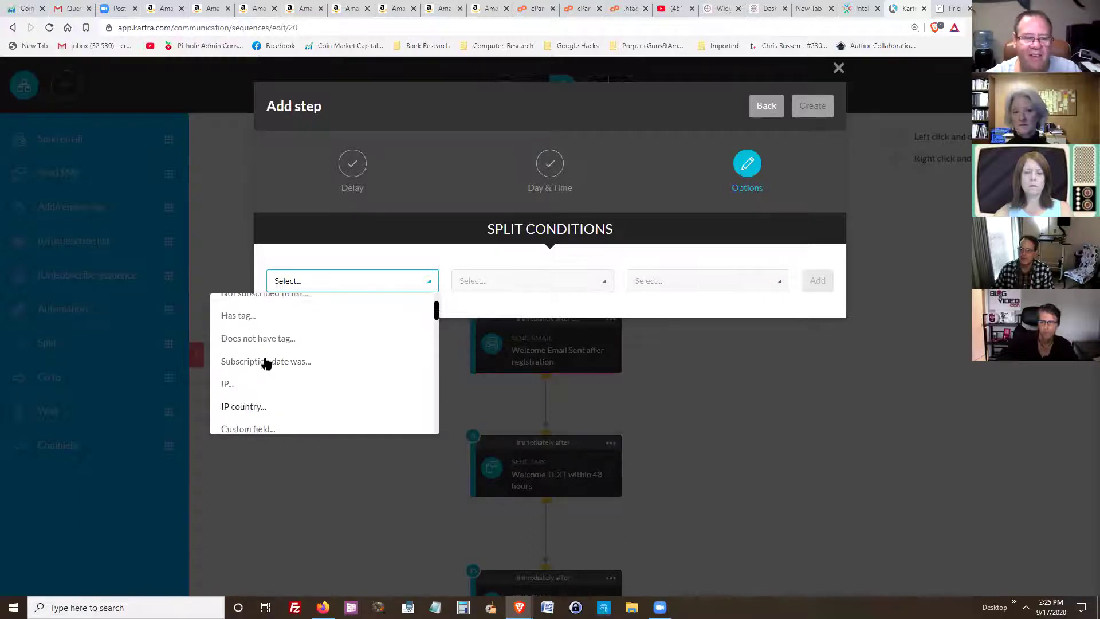
{"action": "left_click", "coordinate": [266, 361]}
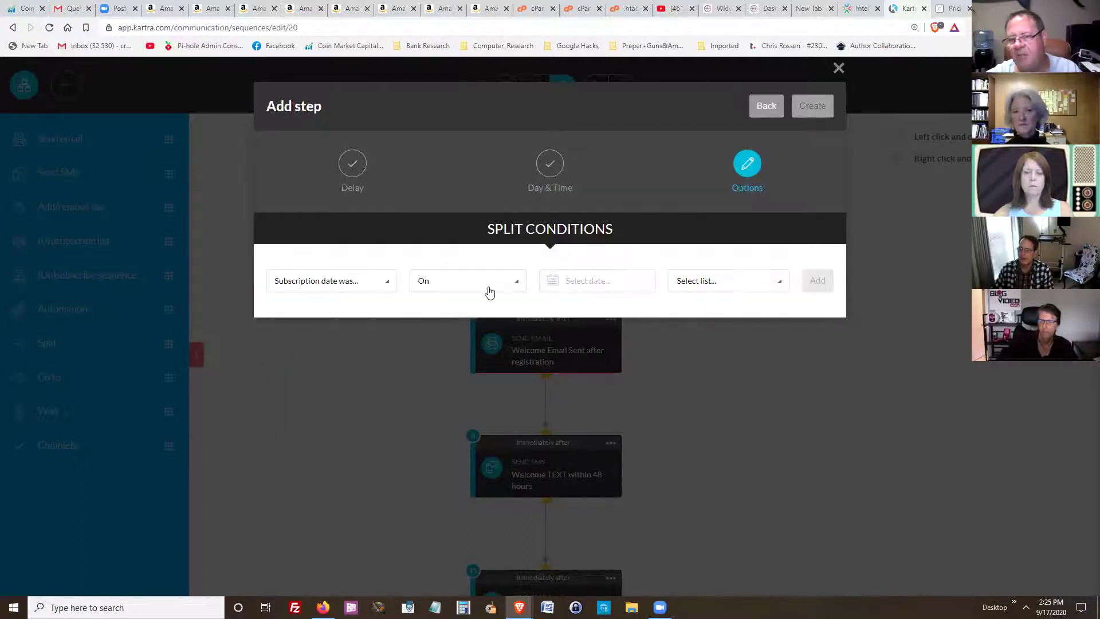
{"action": "left_click", "coordinate": [498, 286]}
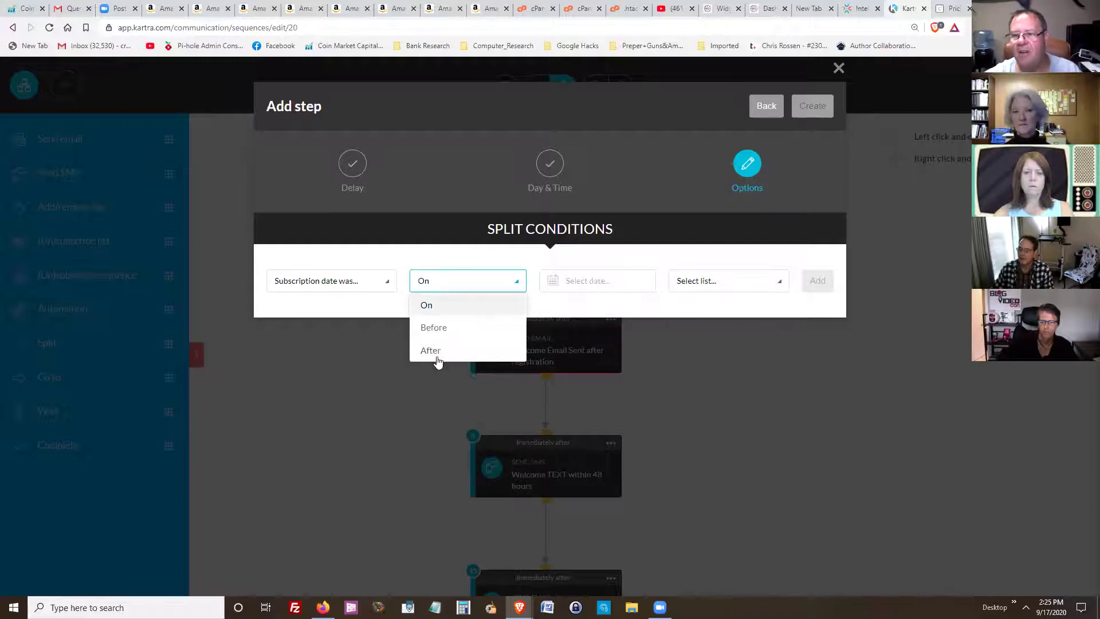
{"action": "left_click", "coordinate": [458, 351]}
{"action": "left_click", "coordinate": [610, 282]}
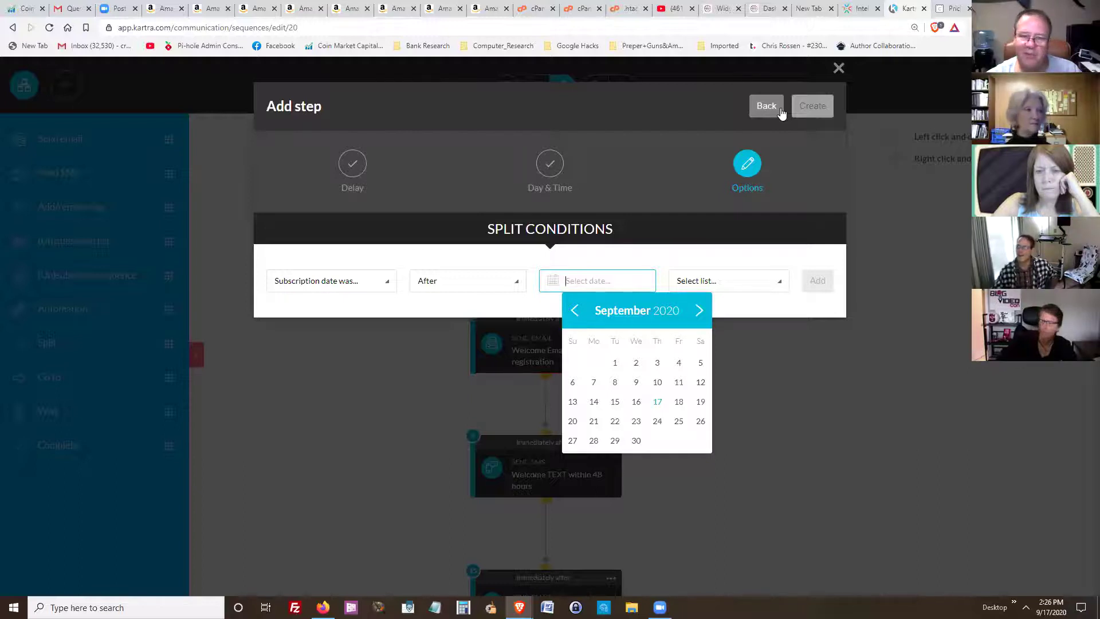
{"action": "left_click", "coordinate": [845, 72]}
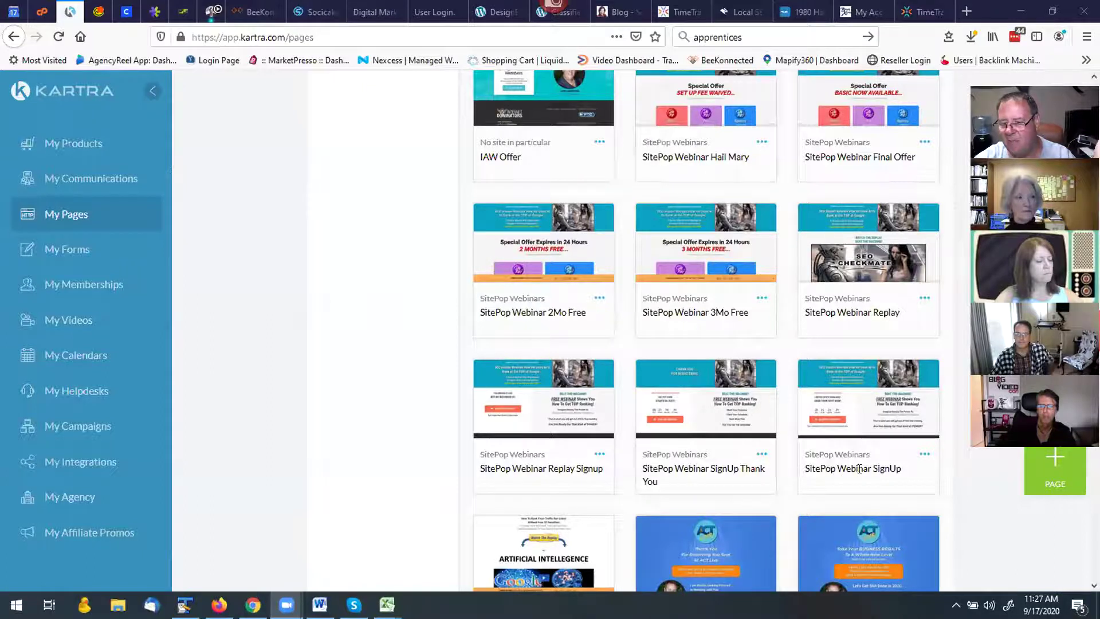
Step: Preview the SitePop Webinar SignUp page and the SitePop Webinar SignUp Thank You page, and revisit the SignUp page
{"action": "left_click", "coordinate": [869, 403]}
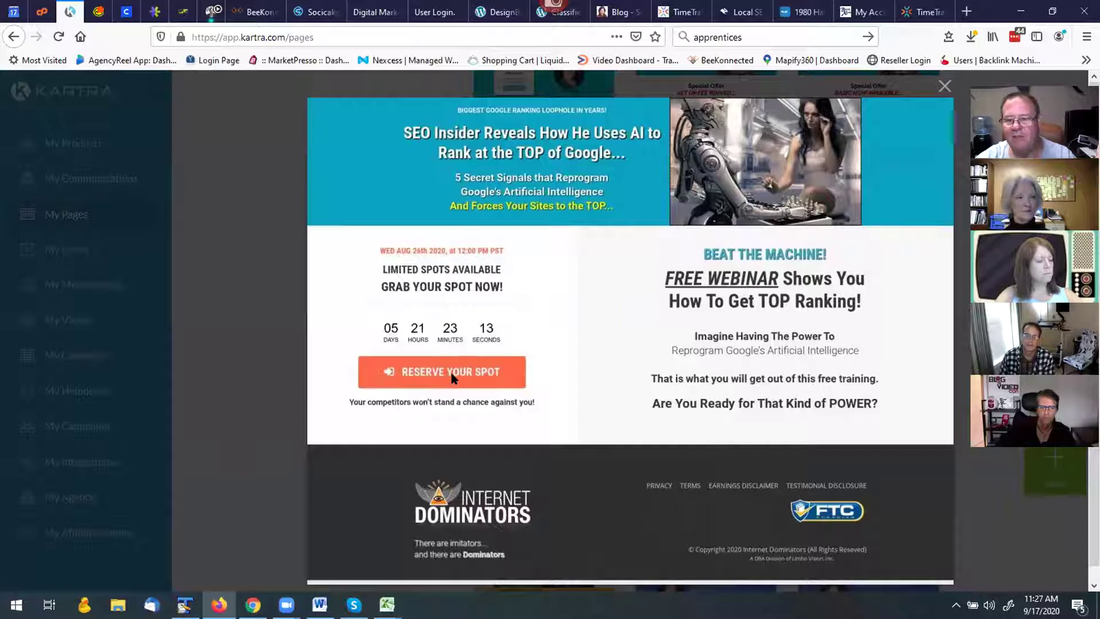
{"action": "left_click", "coordinate": [943, 86]}
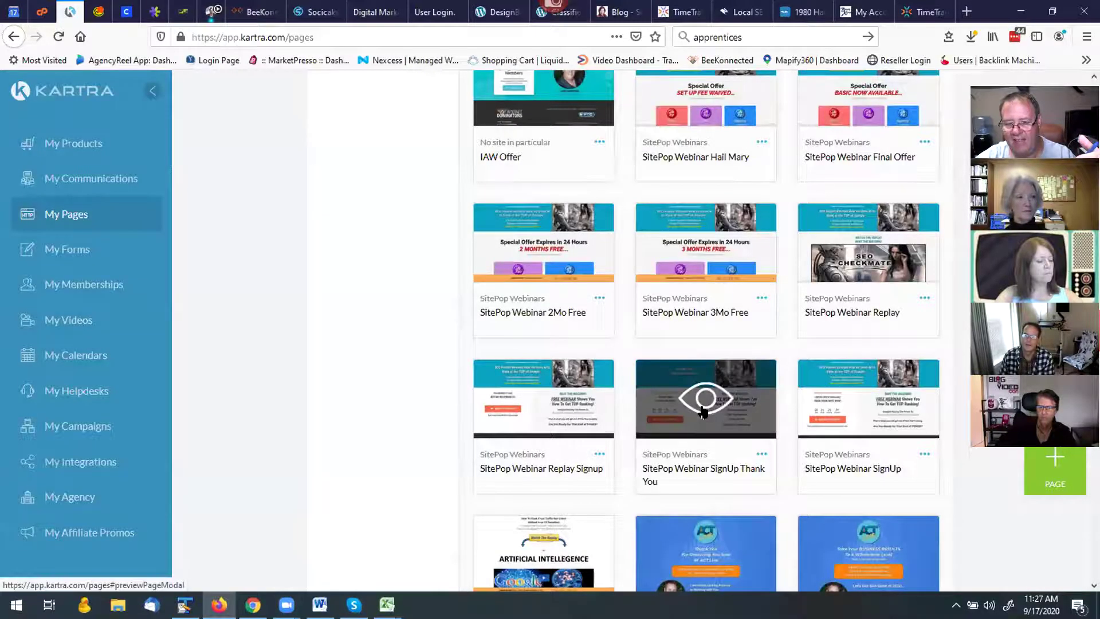
{"action": "left_click", "coordinate": [704, 402]}
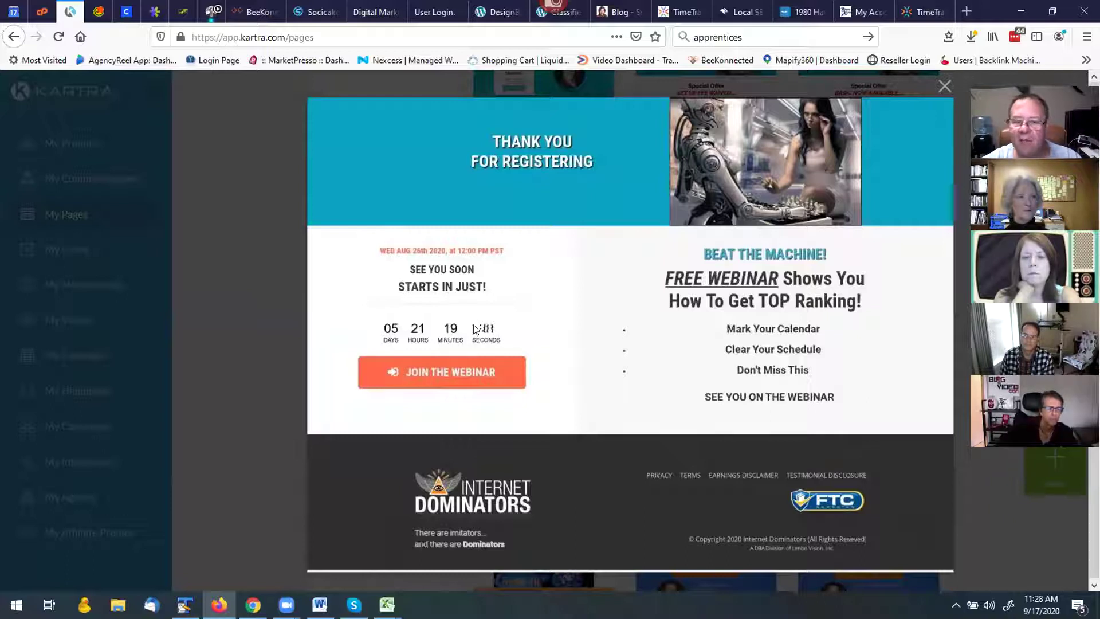
{"action": "left_click", "coordinate": [920, 90]}
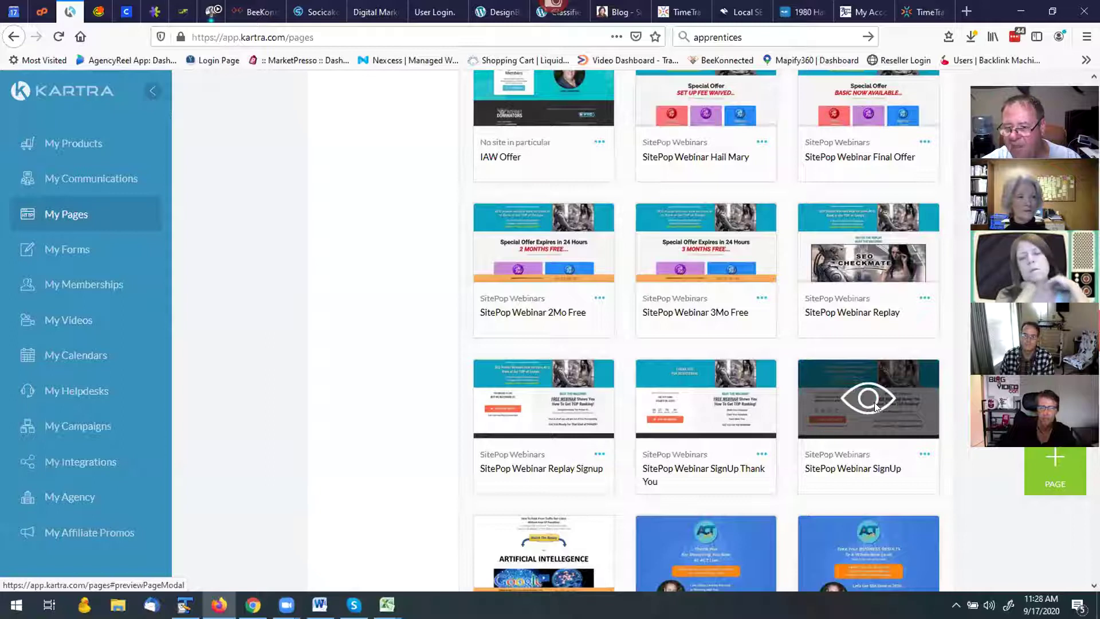
{"action": "left_click", "coordinate": [841, 419]}
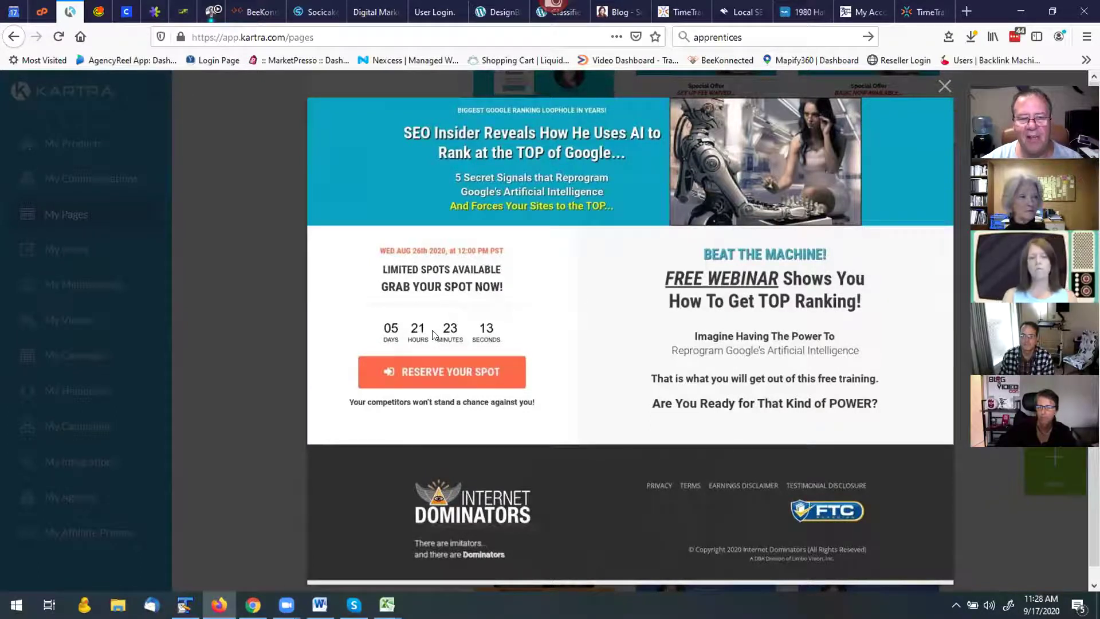
{"action": "left_click", "coordinate": [951, 86]}
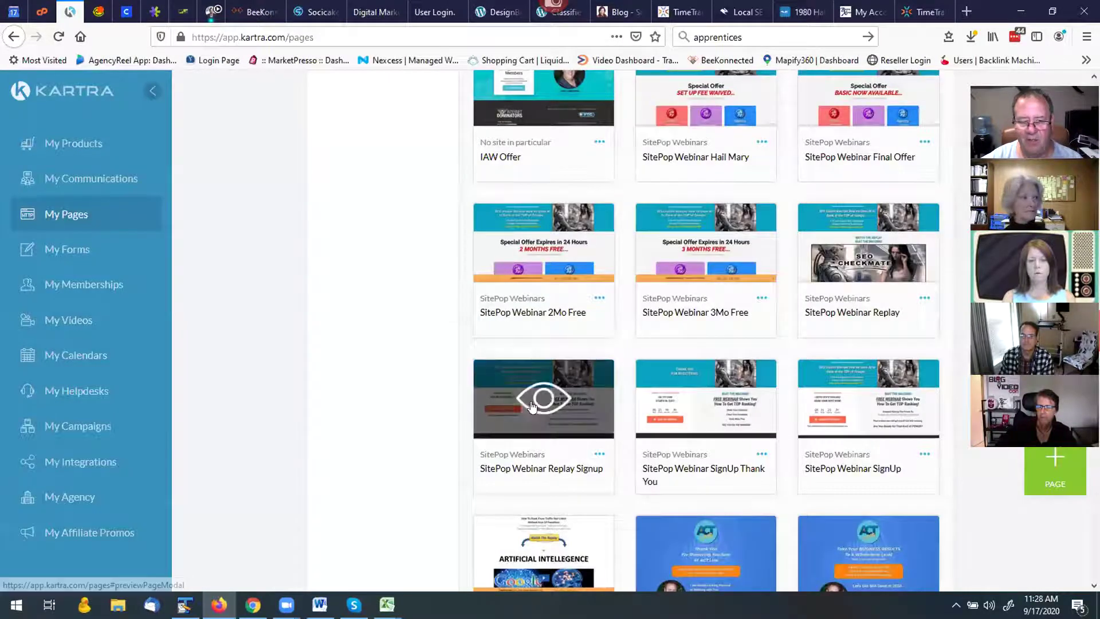
Step: Preview the SitePop Webinar Replay Signup page and the SitePop Webinar Replay page, including the order offer below its video
{"action": "left_click", "coordinate": [538, 406]}
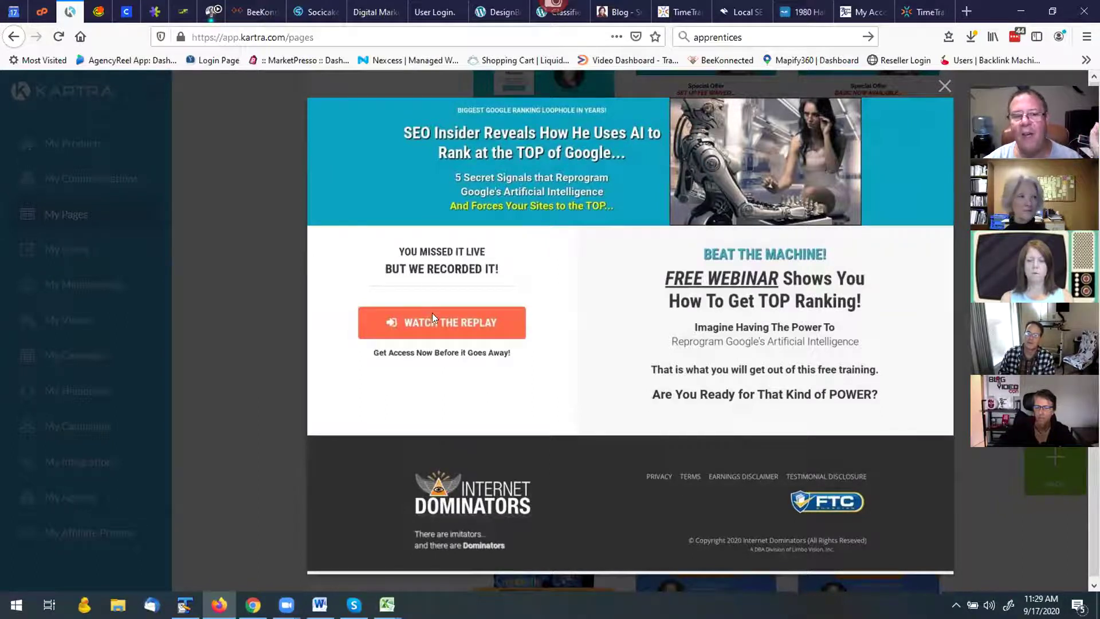
{"action": "left_click", "coordinate": [958, 113]}
{"action": "mouse_move", "coordinate": [573, 404]}
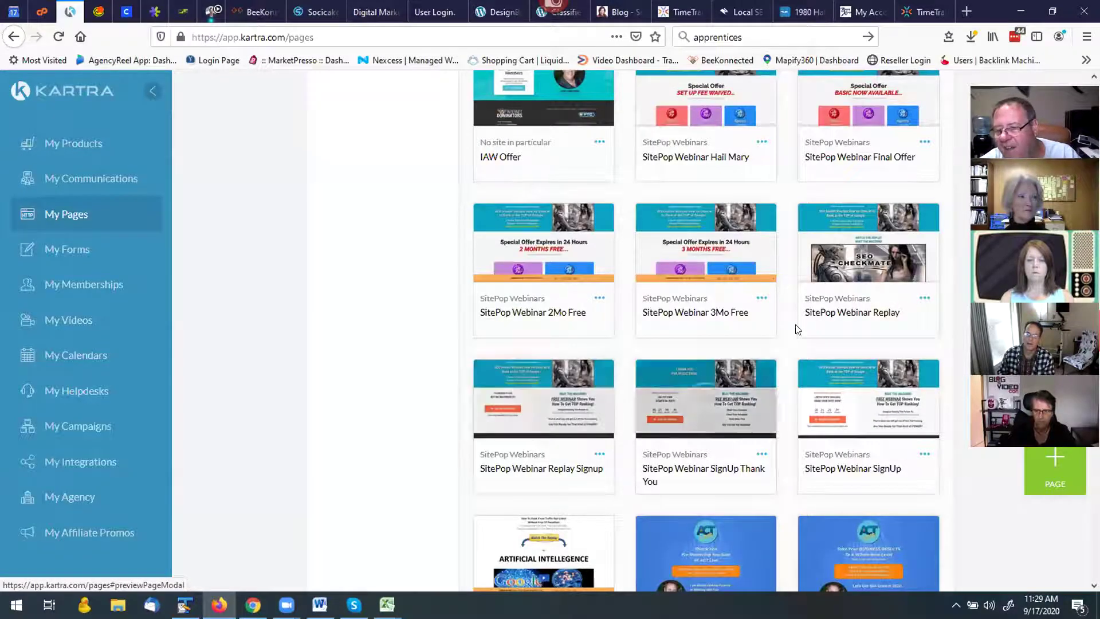
{"action": "mouse_move", "coordinate": [892, 276]}
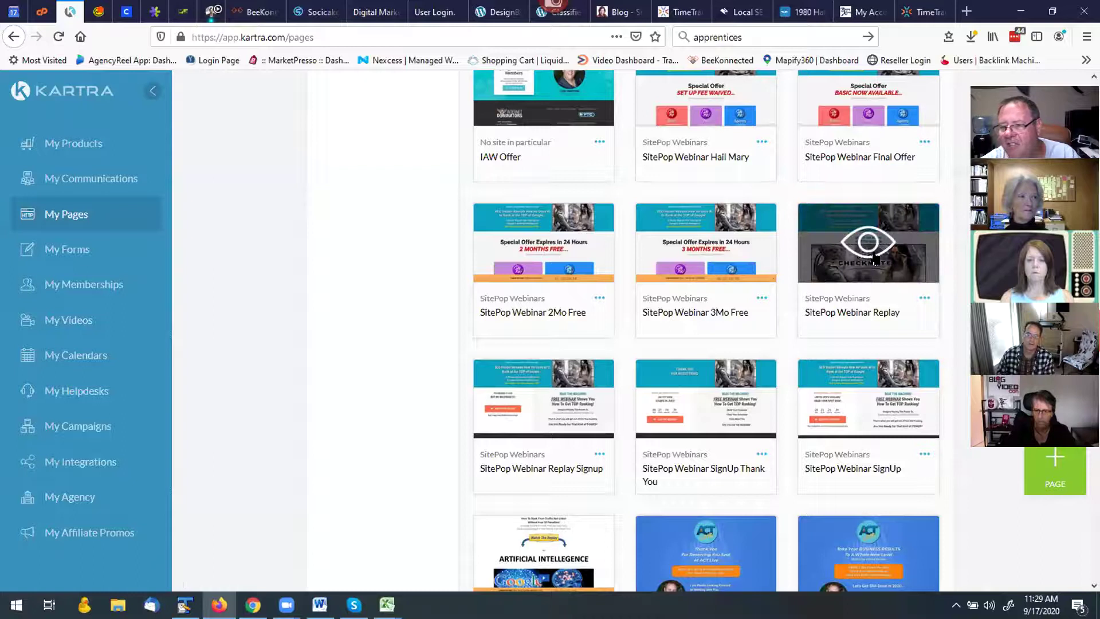
{"action": "left_click", "coordinate": [870, 248]}
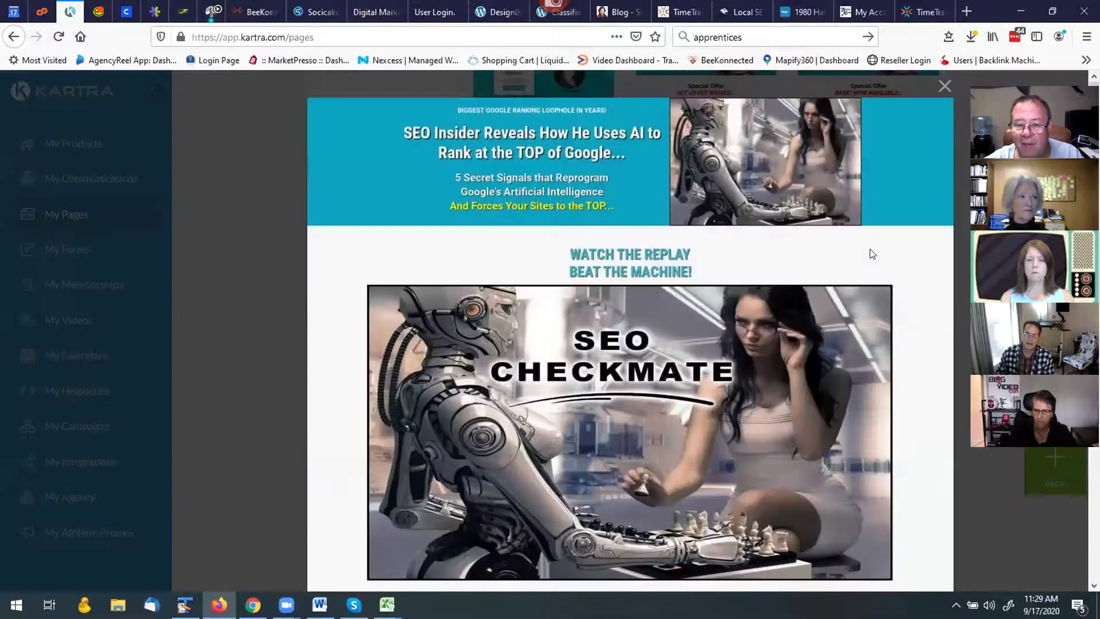
{"action": "scroll", "coordinate": [611, 264], "scroll_direction": "down", "scroll_amount": 5}
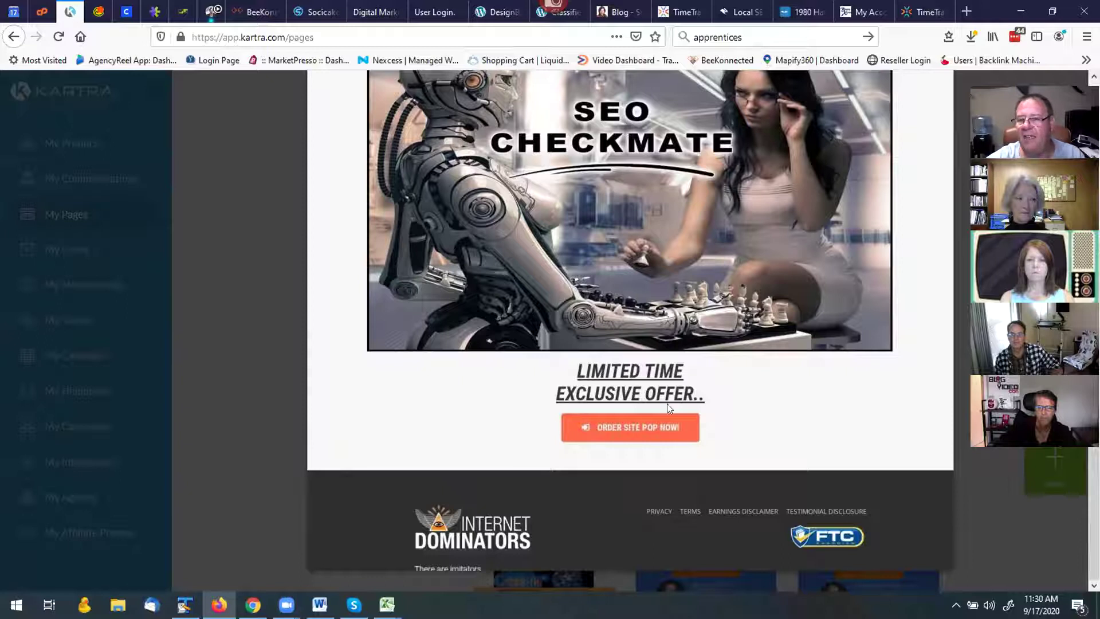
{"action": "scroll", "coordinate": [671, 405], "scroll_direction": "up", "scroll_amount": 4}
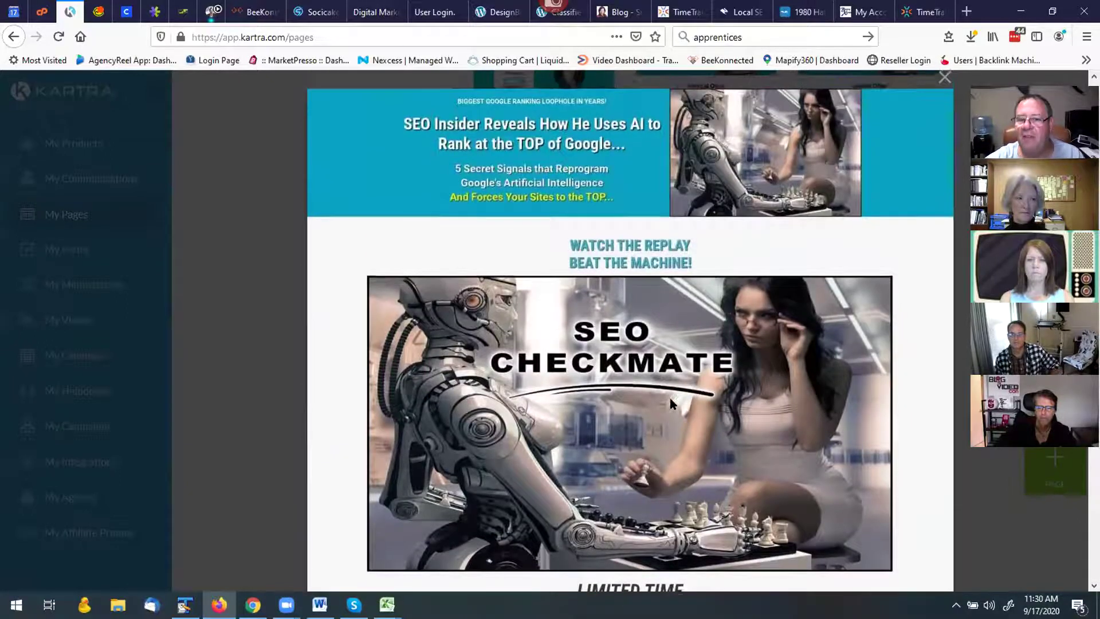
{"action": "left_click", "coordinate": [945, 87]}
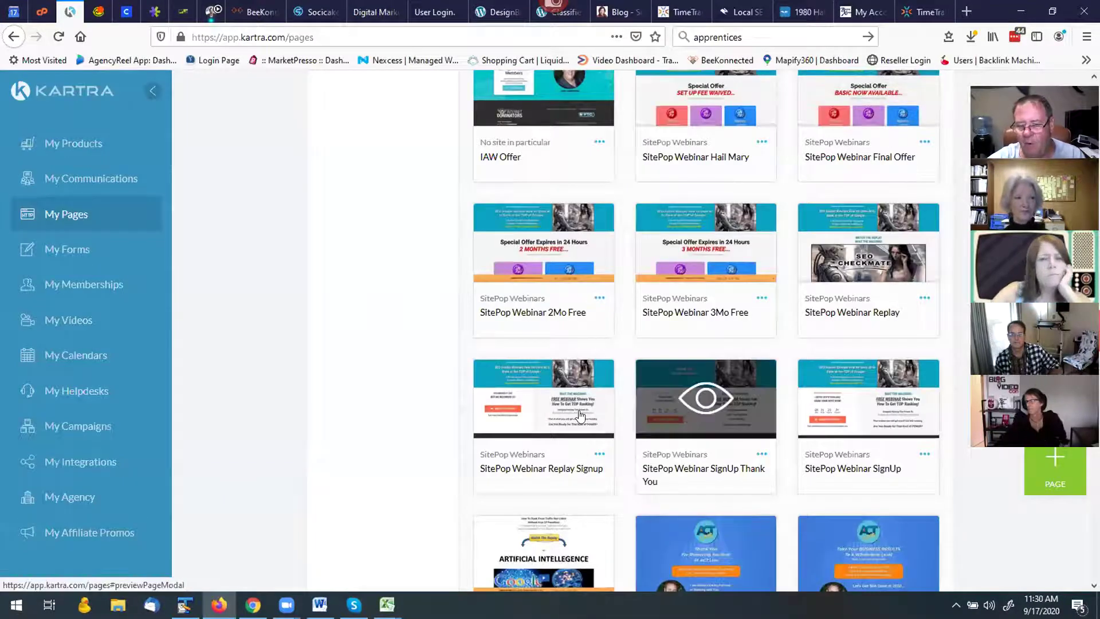
Step: Preview the SitePop Webinar 3Mo Free page, examining its Pro and Agency plans and the countdown banner
{"action": "mouse_move", "coordinate": [538, 424]}
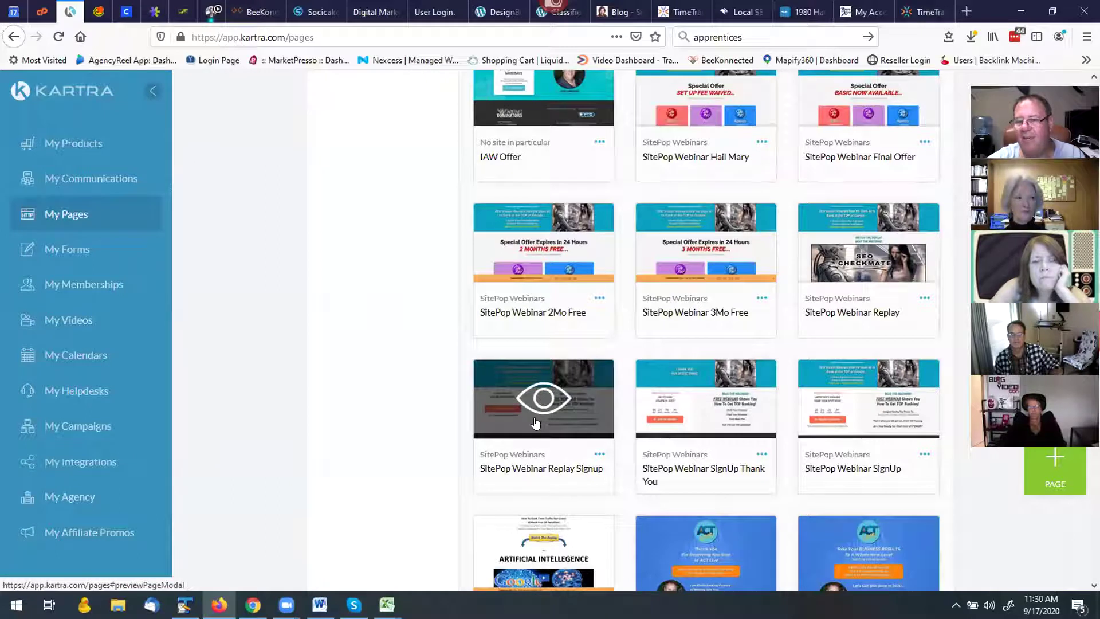
{"action": "mouse_move", "coordinate": [869, 252]}
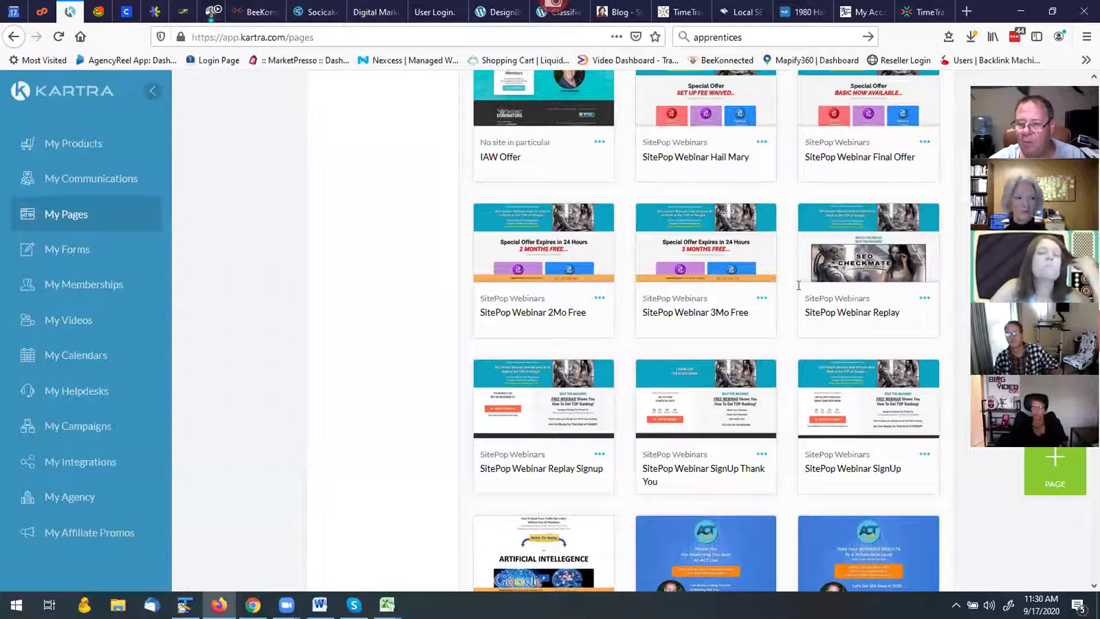
{"action": "left_click", "coordinate": [708, 258]}
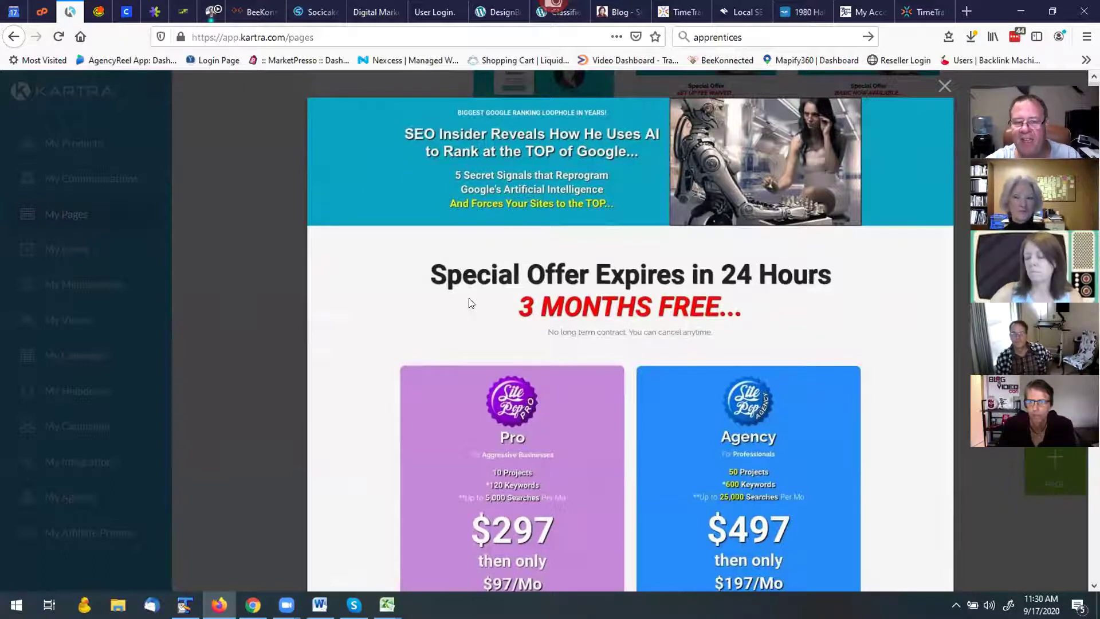
{"action": "scroll", "coordinate": [582, 291], "scroll_direction": "down", "scroll_amount": 1}
{"action": "scroll", "coordinate": [582, 291], "scroll_direction": "down", "scroll_amount": 5}
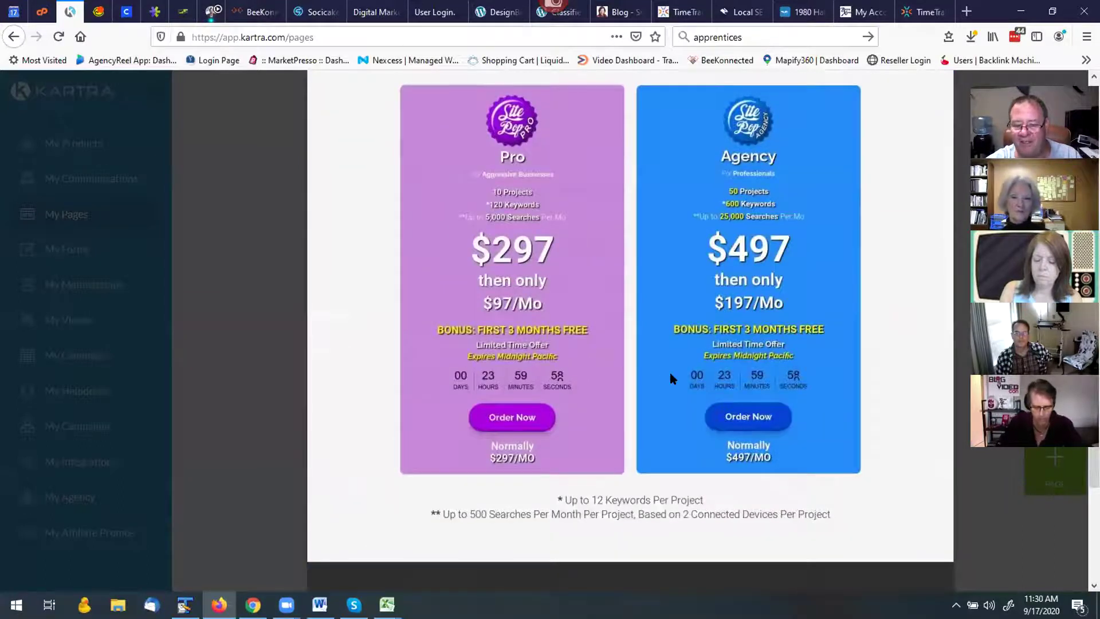
{"action": "scroll", "coordinate": [670, 372], "scroll_direction": "down", "scroll_amount": 3}
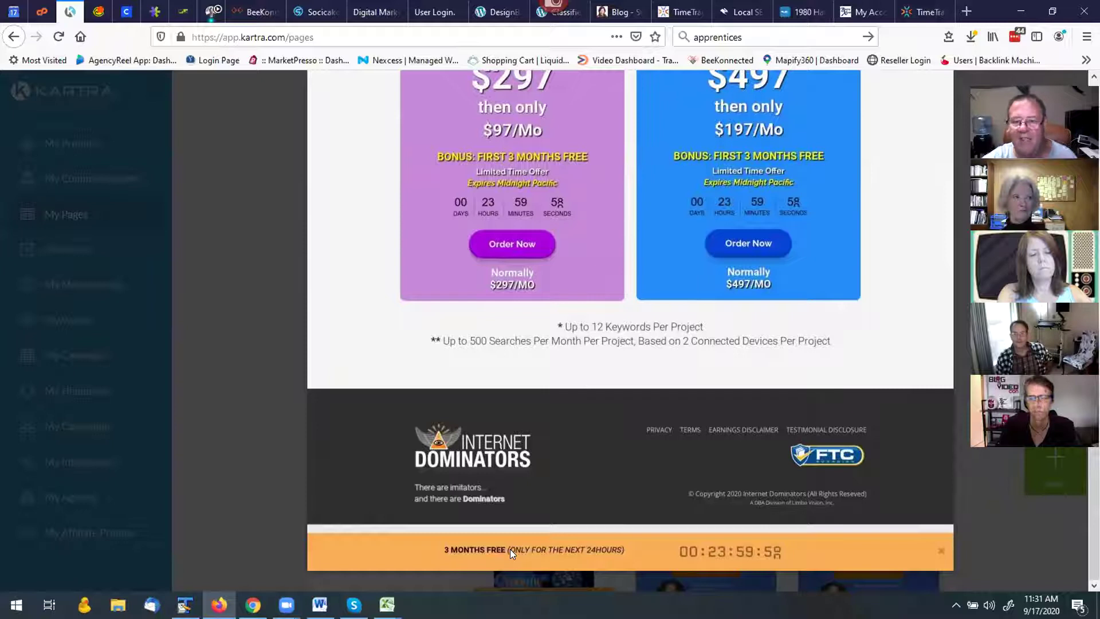
{"action": "scroll", "coordinate": [510, 549], "scroll_direction": "up", "scroll_amount": 3}
{"action": "scroll", "coordinate": [510, 549], "scroll_direction": "up", "scroll_amount": 2}
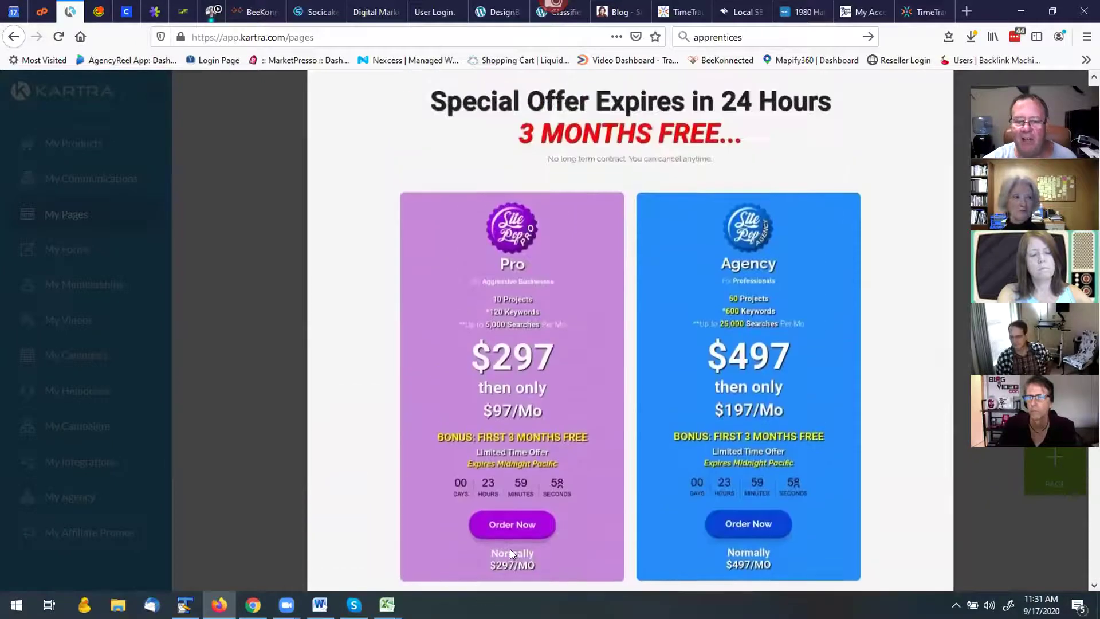
{"action": "scroll", "coordinate": [510, 549], "scroll_direction": "up", "scroll_amount": 3}
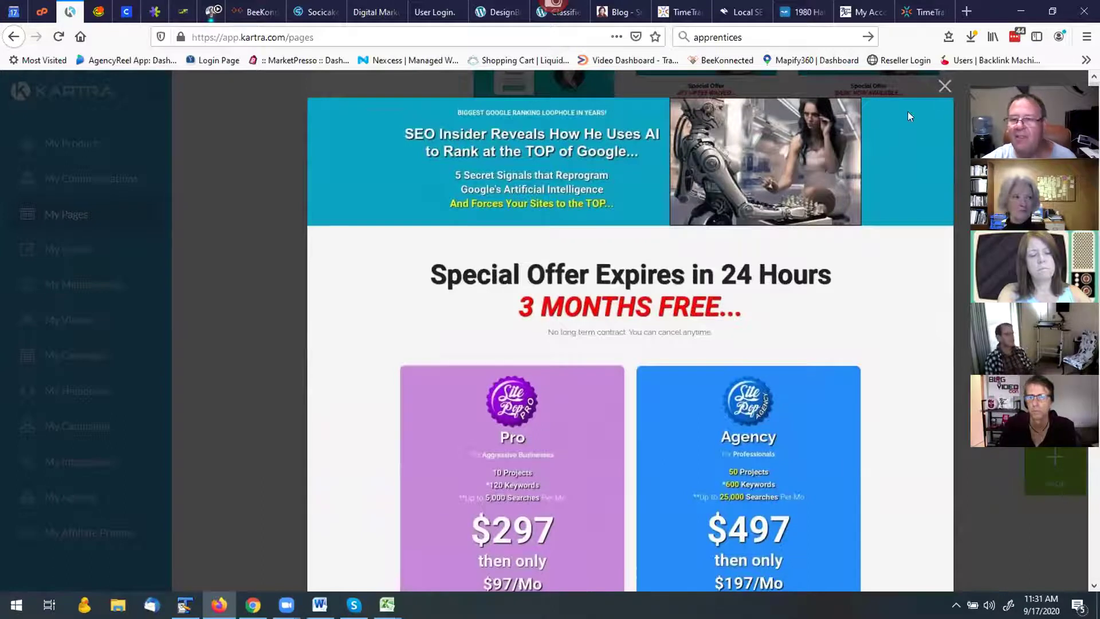
{"action": "left_click", "coordinate": [945, 87]}
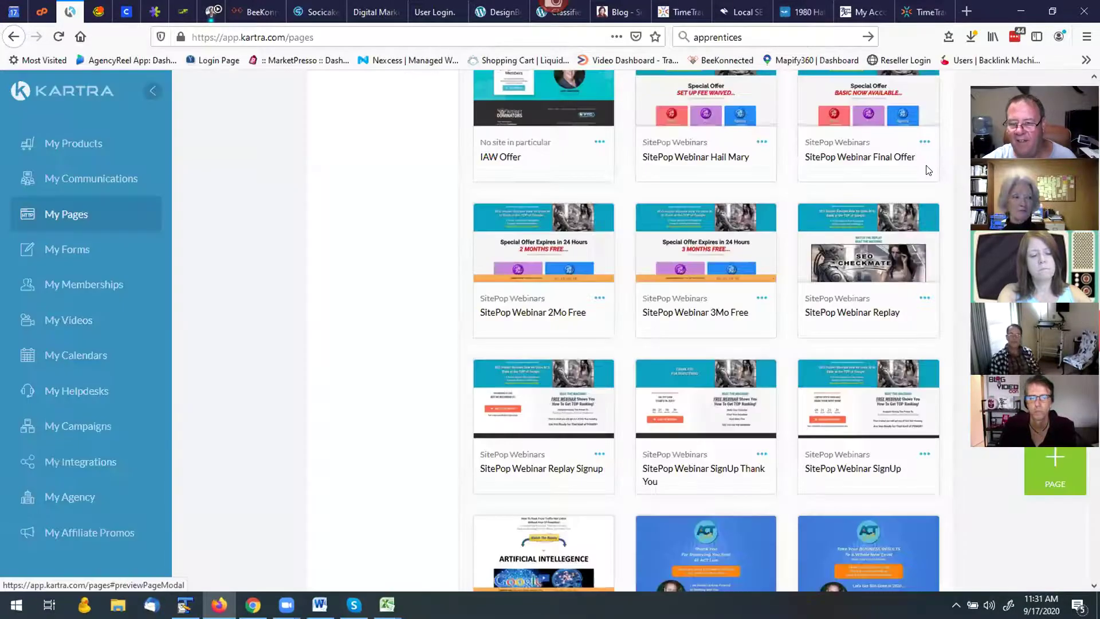
Step: Preview the SitePop Webinar 2Mo Free page and the SitePop Webinar Final Offer page, examining the latter's Basic, Pro and Agency plans
{"action": "left_click", "coordinate": [536, 252]}
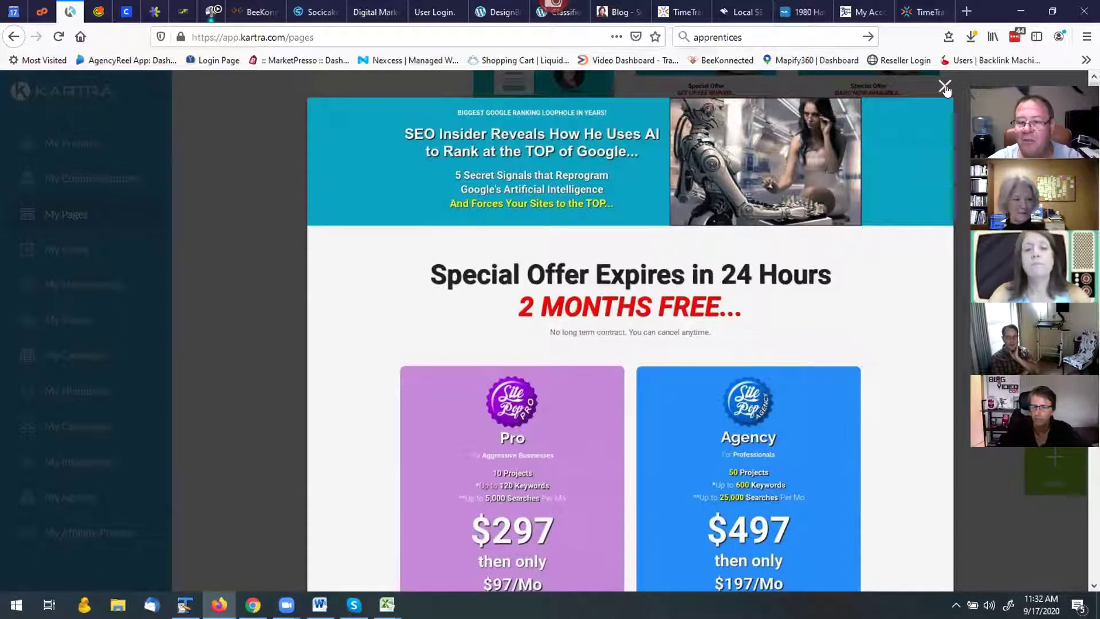
{"action": "left_click", "coordinate": [945, 88]}
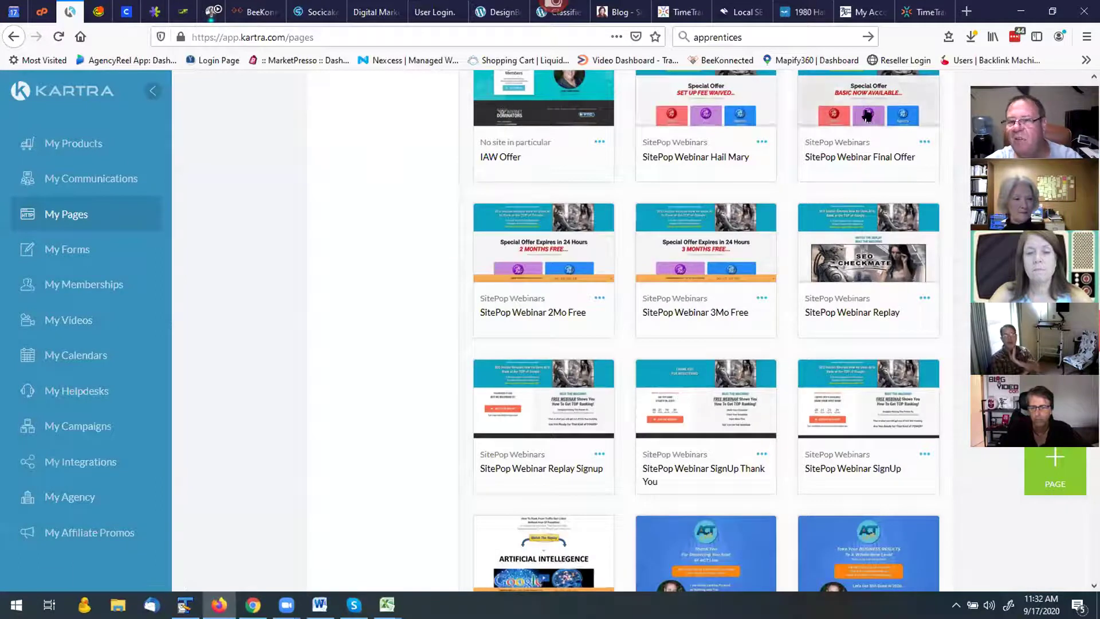
{"action": "left_click", "coordinate": [867, 92]}
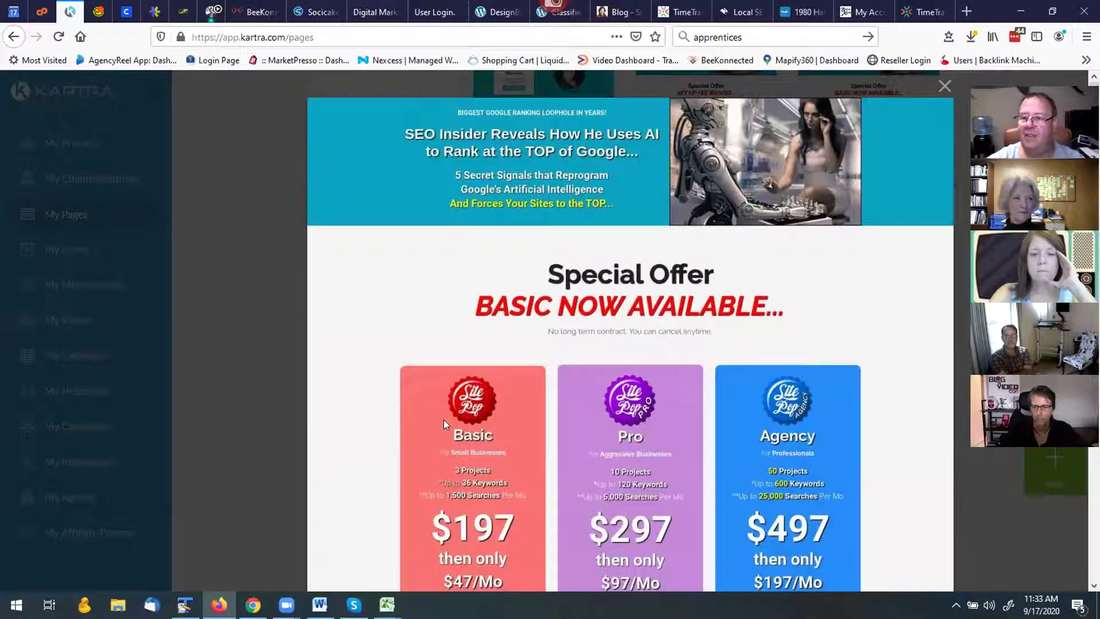
{"action": "scroll", "coordinate": [490, 370], "scroll_direction": "down", "scroll_amount": 2}
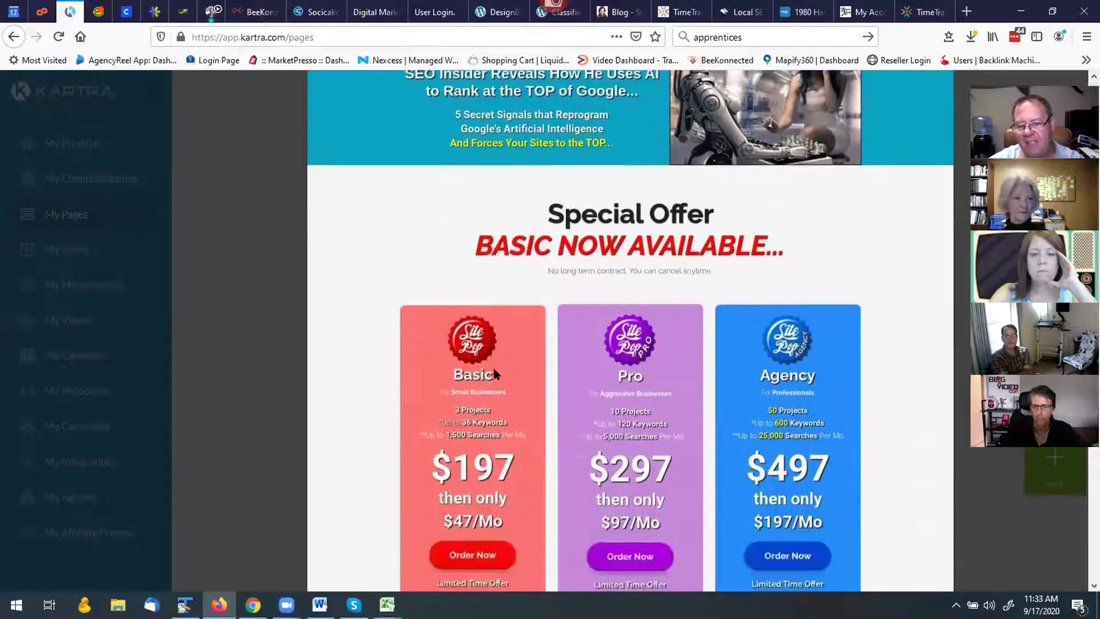
{"action": "scroll", "coordinate": [495, 373], "scroll_direction": "down", "scroll_amount": 4}
{"action": "scroll", "coordinate": [497, 372], "scroll_direction": "up", "scroll_amount": 1}
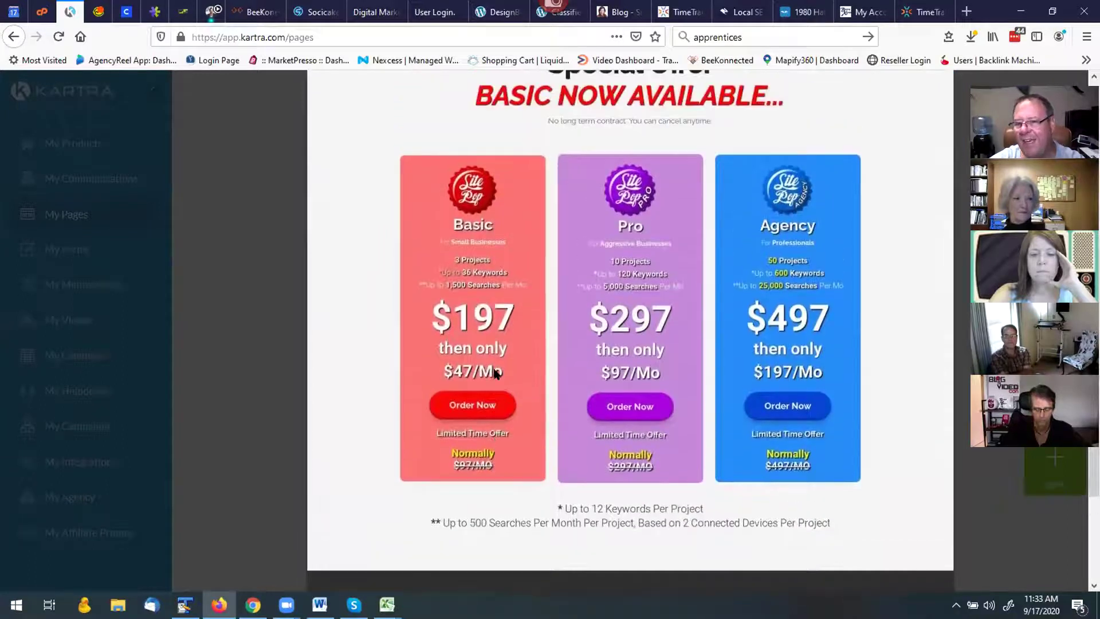
{"action": "scroll", "coordinate": [496, 373], "scroll_direction": "up", "scroll_amount": 7}
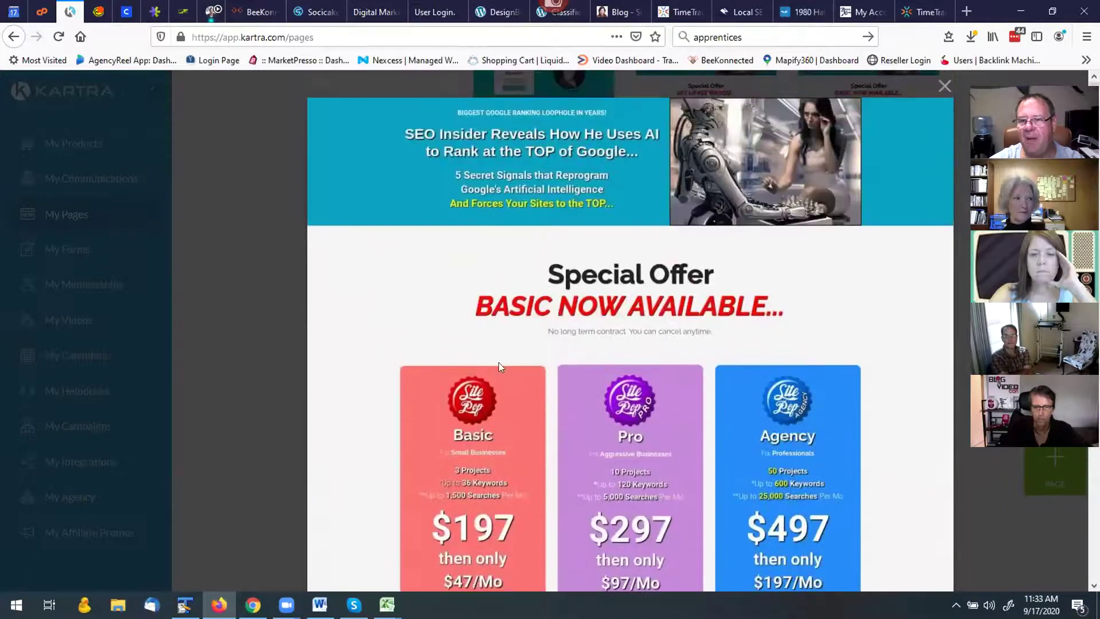
{"action": "left_click", "coordinate": [944, 87]}
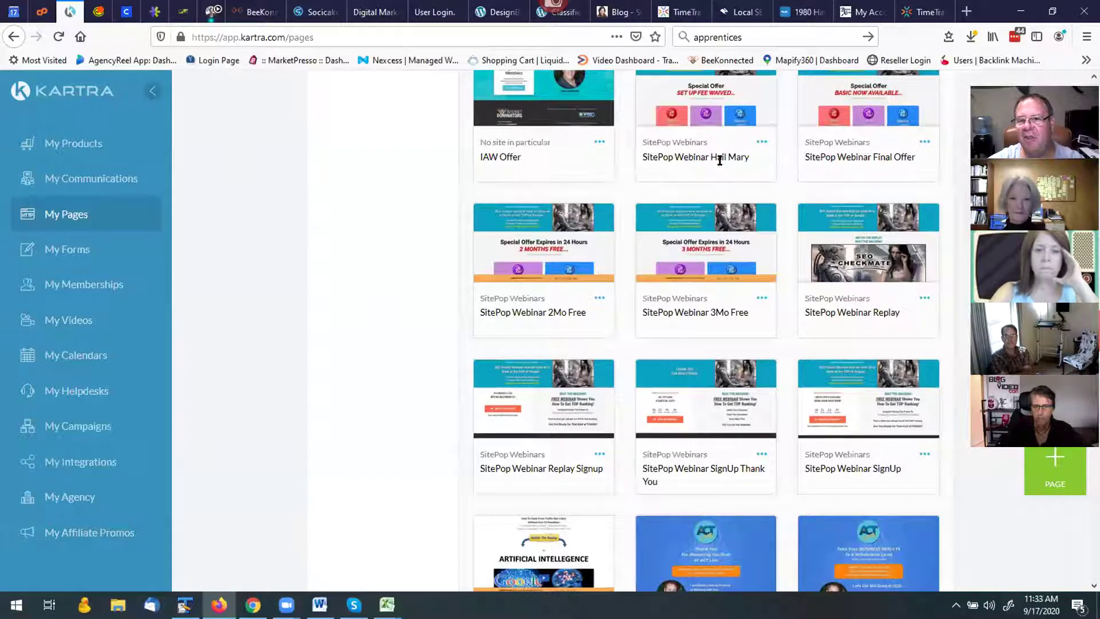
Step: Preview the SitePop Webinar Hail Mary page, examining its Basic, Pro and Agency plans, and return to the page list
{"action": "scroll", "coordinate": [713, 150], "scroll_direction": "up", "scroll_amount": 1}
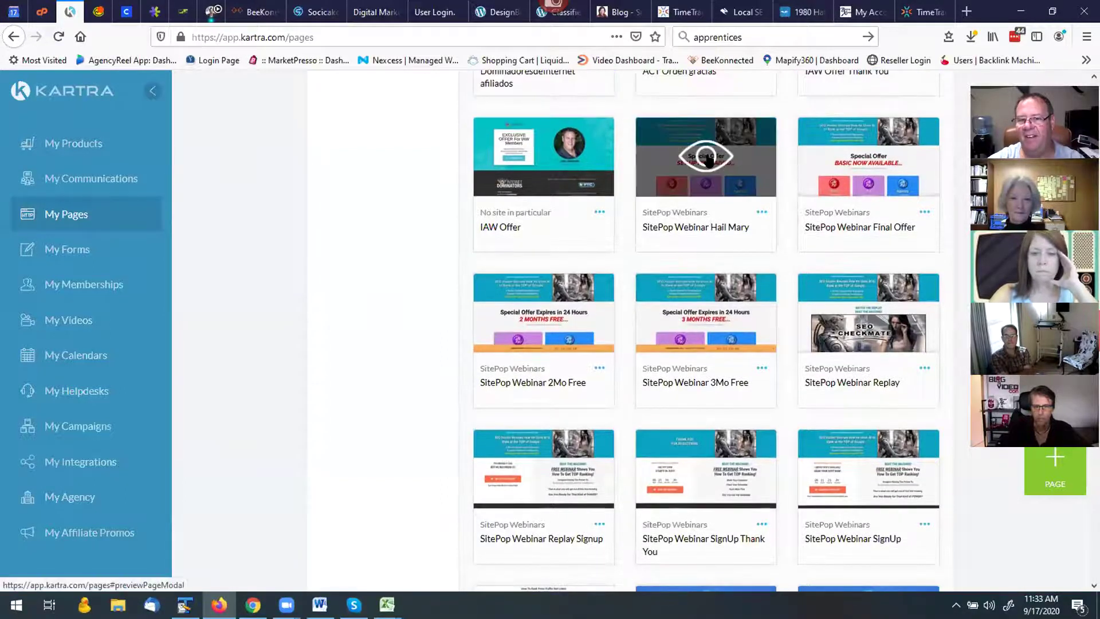
{"action": "left_click", "coordinate": [707, 154]}
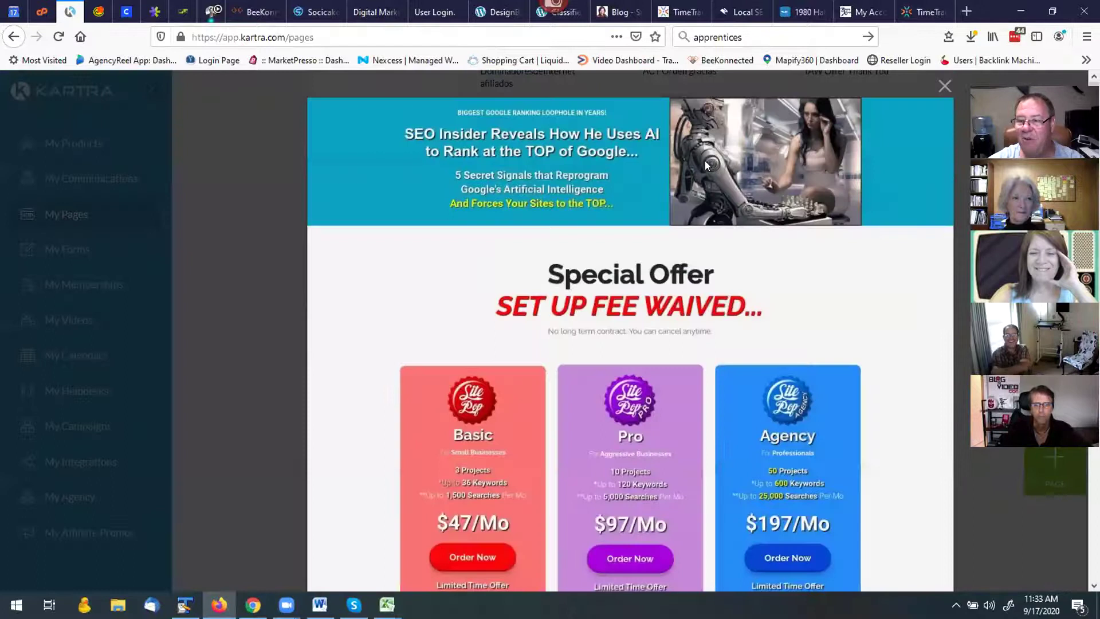
{"action": "scroll", "coordinate": [685, 181], "scroll_direction": "down", "scroll_amount": 3}
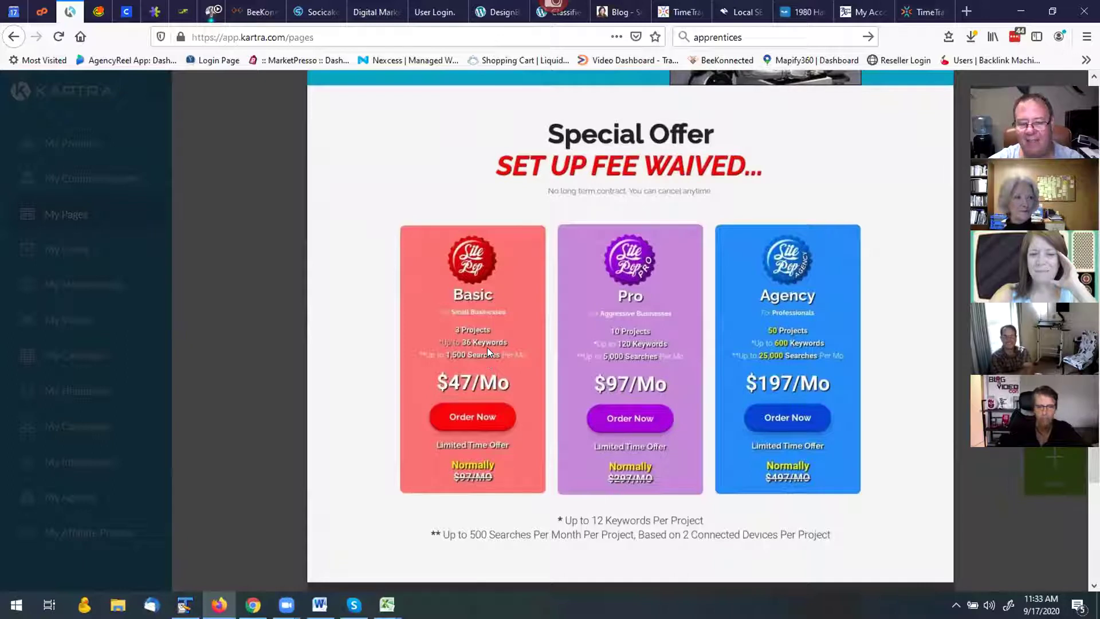
{"action": "scroll", "coordinate": [491, 343], "scroll_direction": "up", "scroll_amount": 3}
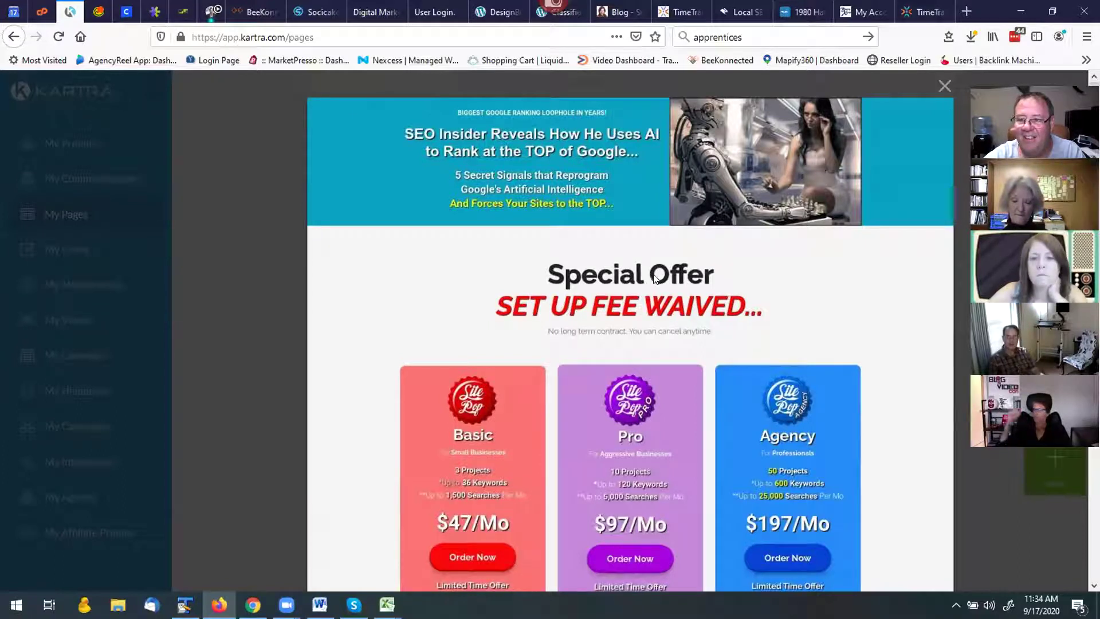
{"action": "left_click", "coordinate": [774, 90]}
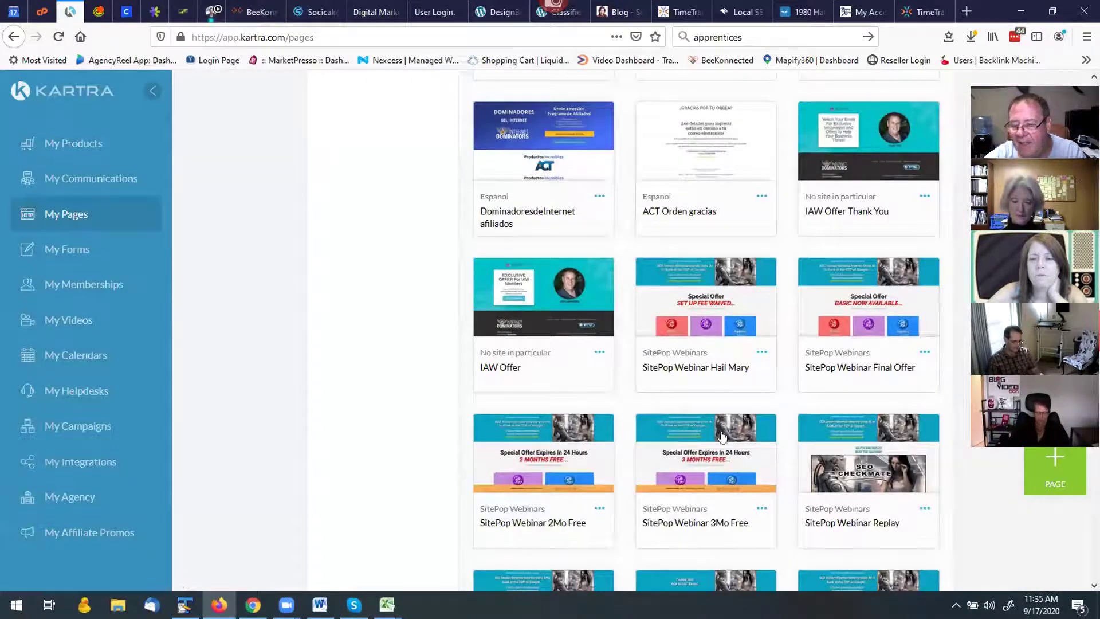
{"action": "mouse_move", "coordinate": [742, 449]}
{"action": "scroll", "coordinate": [742, 449], "scroll_direction": "down", "scroll_amount": 3}
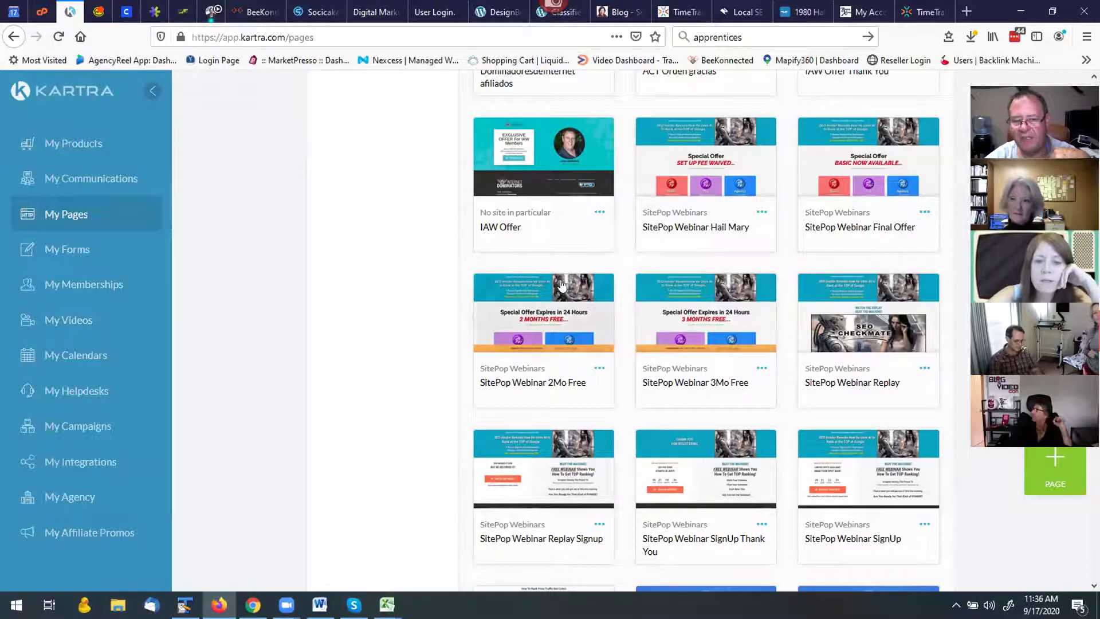
{"action": "mouse_move", "coordinate": [543, 311]}
{"action": "mouse_move", "coordinate": [881, 165]}
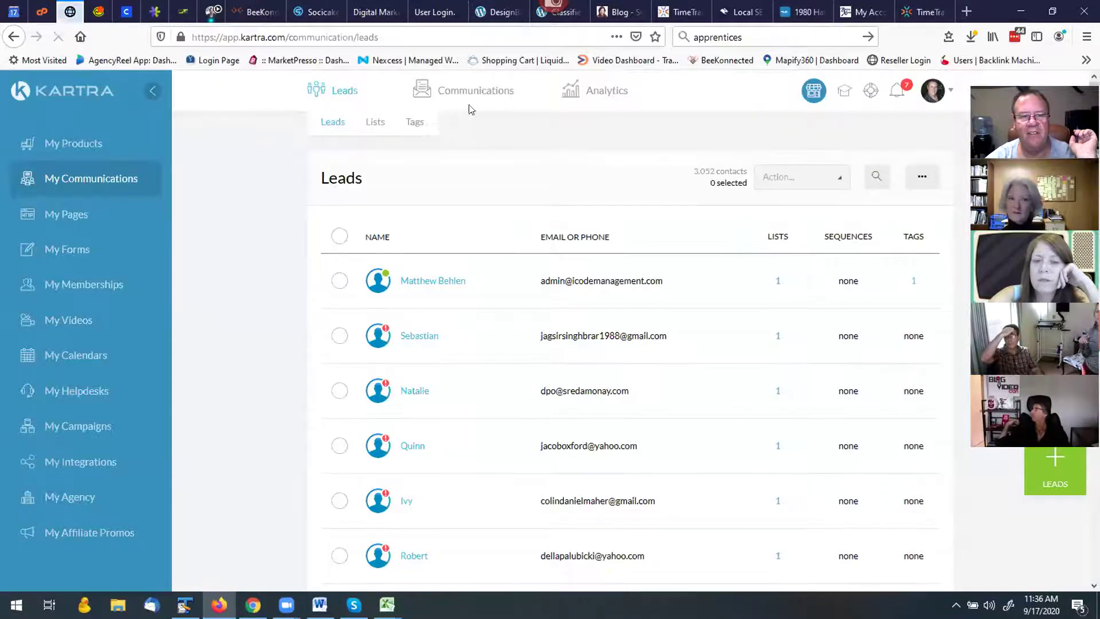
Step: Review the list of communication sequences and the list of opt-in forms in the account
{"action": "mouse_move", "coordinate": [476, 106]}
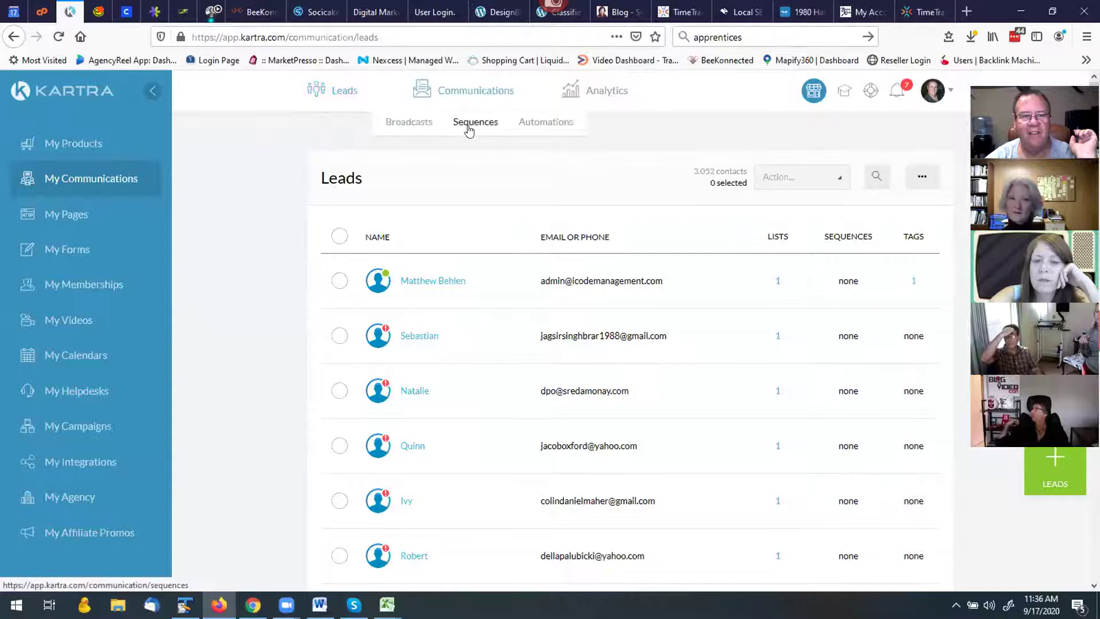
{"action": "left_click", "coordinate": [469, 125]}
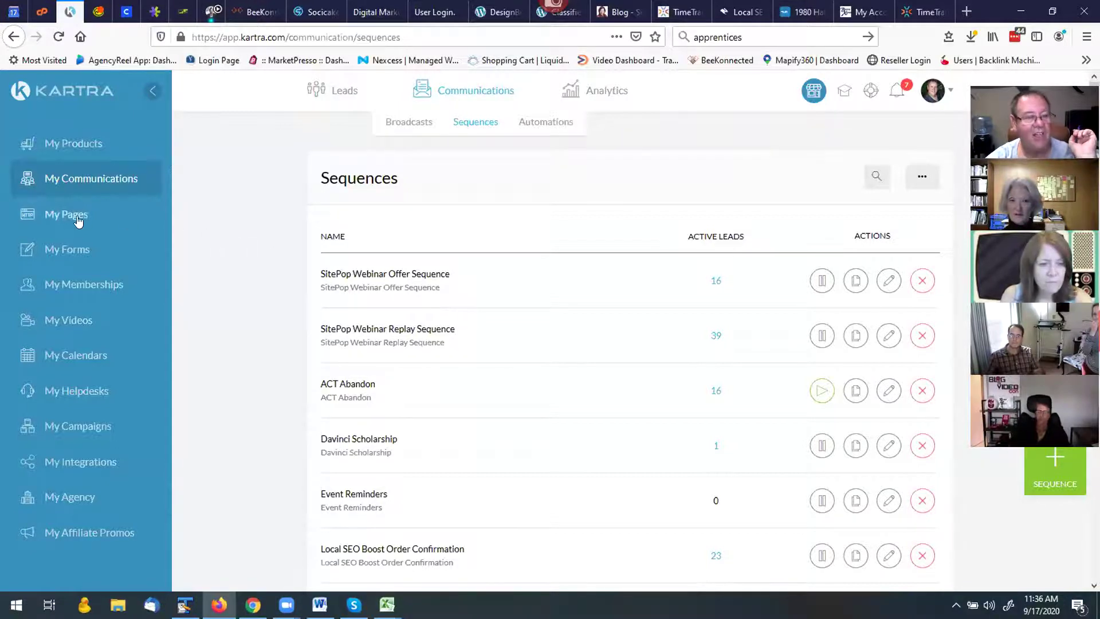
{"action": "left_click", "coordinate": [74, 243]}
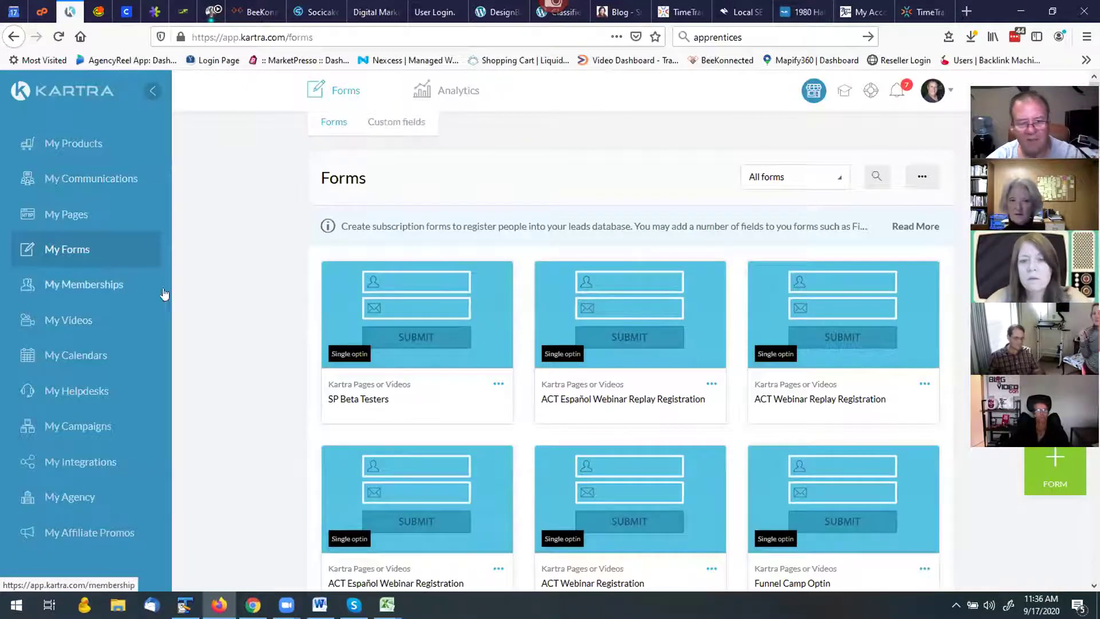
{"action": "scroll", "coordinate": [205, 283], "scroll_direction": "down", "scroll_amount": 3}
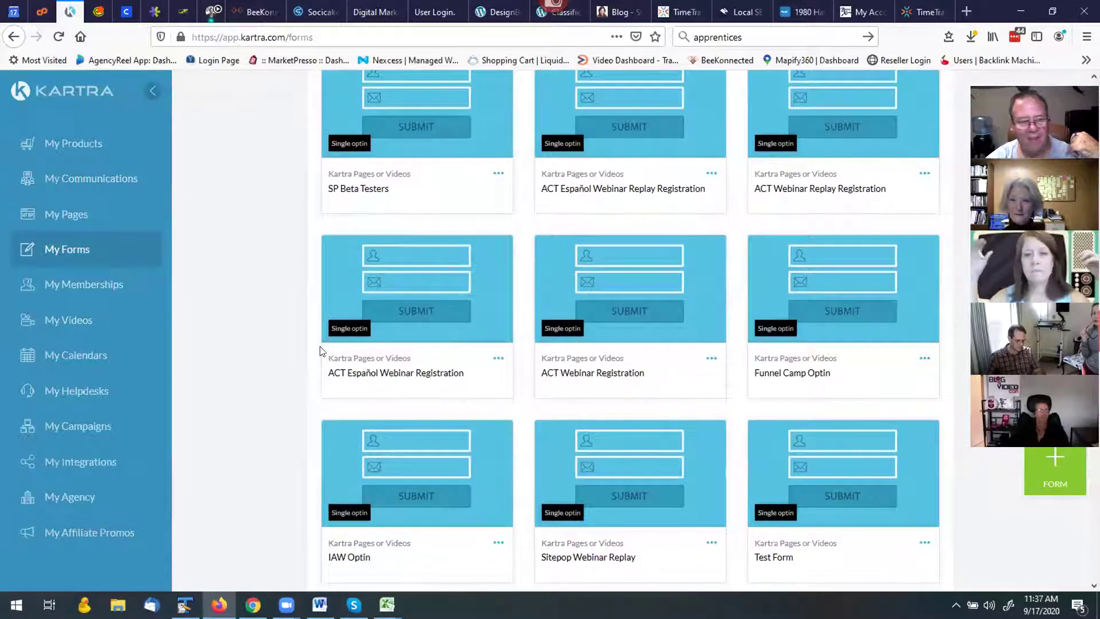
Step: Start a new campaign and name it Evergreen Webinar
{"action": "left_click", "coordinate": [73, 427]}
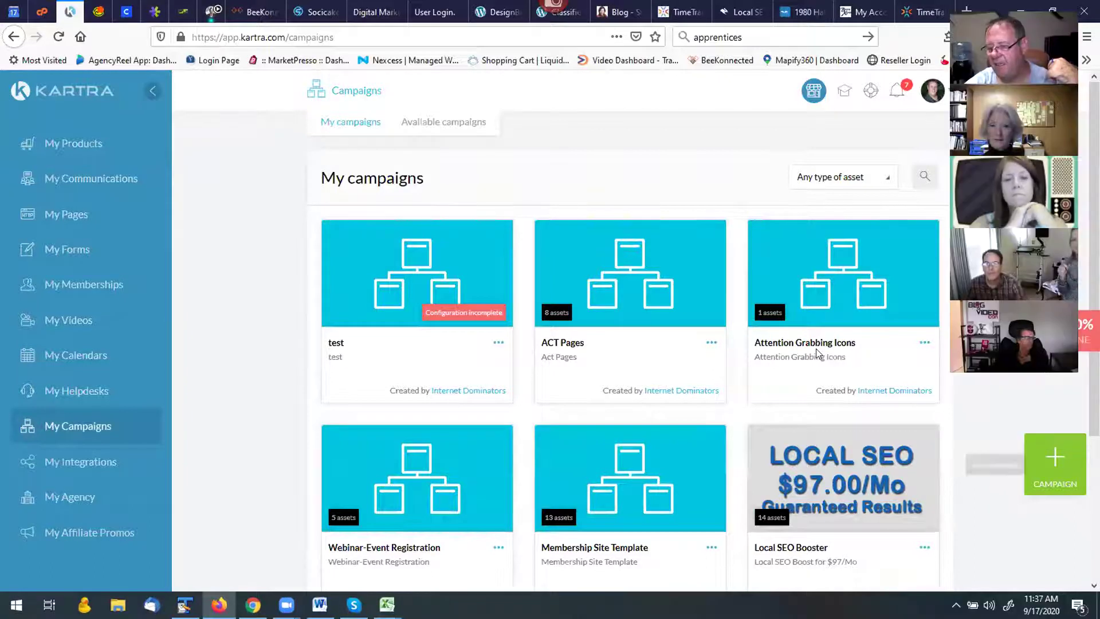
{"action": "left_click", "coordinate": [1056, 463]}
{"action": "left_click", "coordinate": [538, 205]}
{"action": "type", "text": "Sp W"}
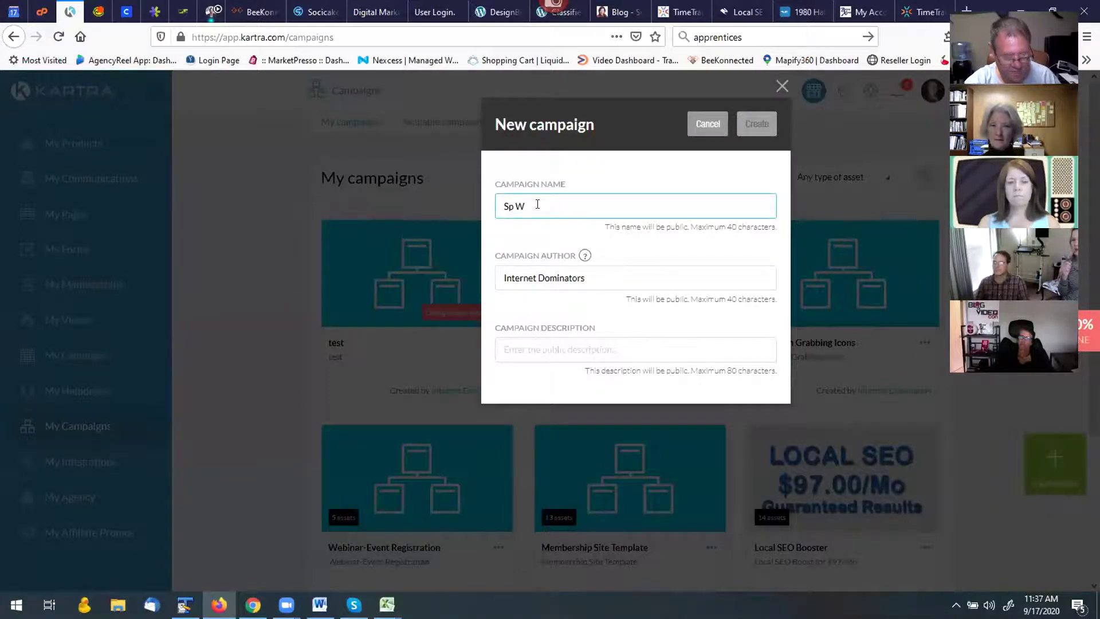
{"action": "key", "text": "BackSpace"}
{"action": "key", "text": "BackSpace"}
{"action": "type", "text": "E"}
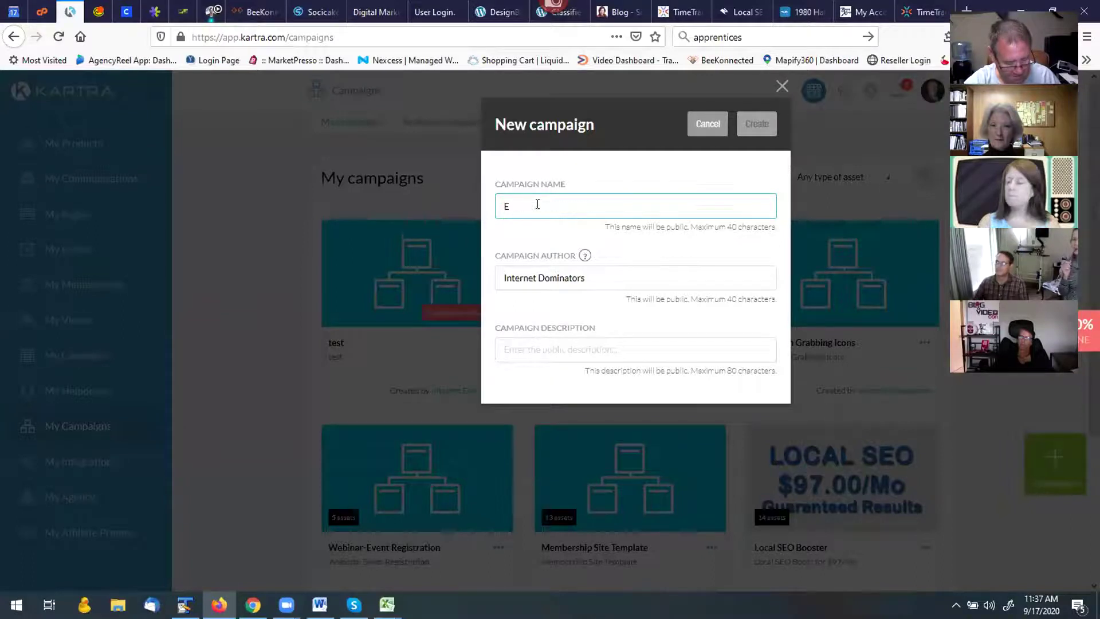
{"action": "type", "text": "vergreen Webinar"}
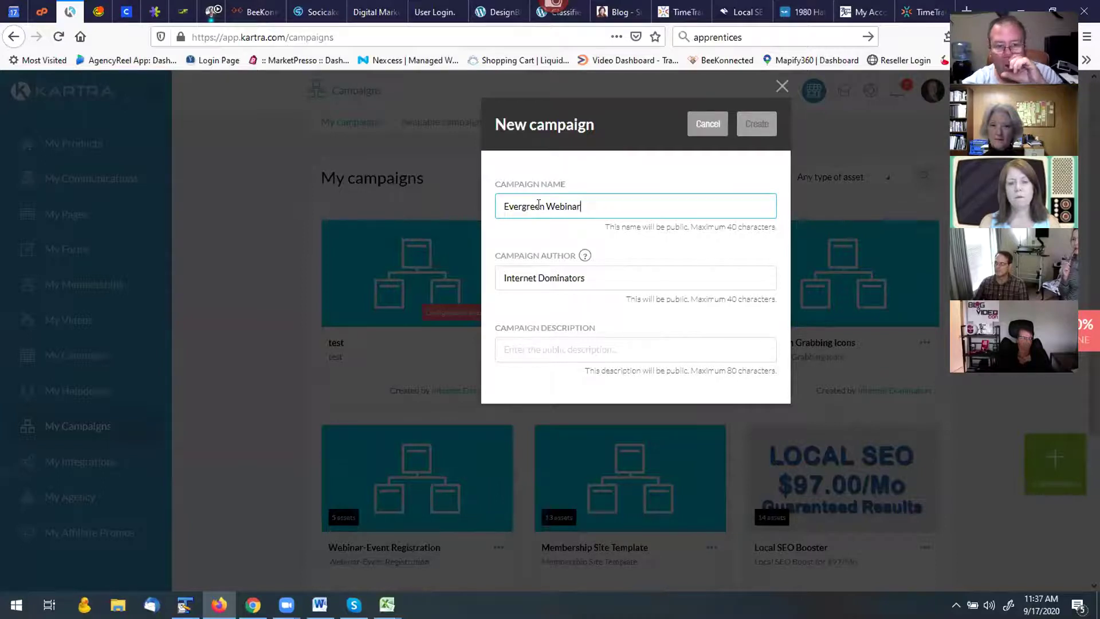
Step: Set the campaign description to Evergreen Webinar and create the campaign
{"action": "left_click", "coordinate": [562, 348]}
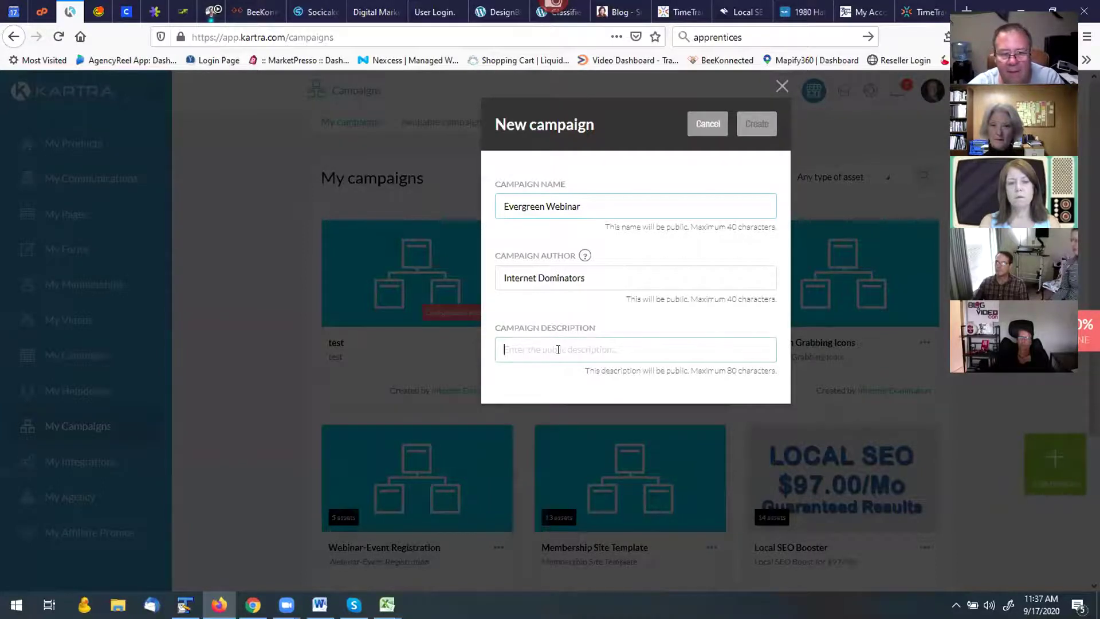
{"action": "type", "text": "Ev"}
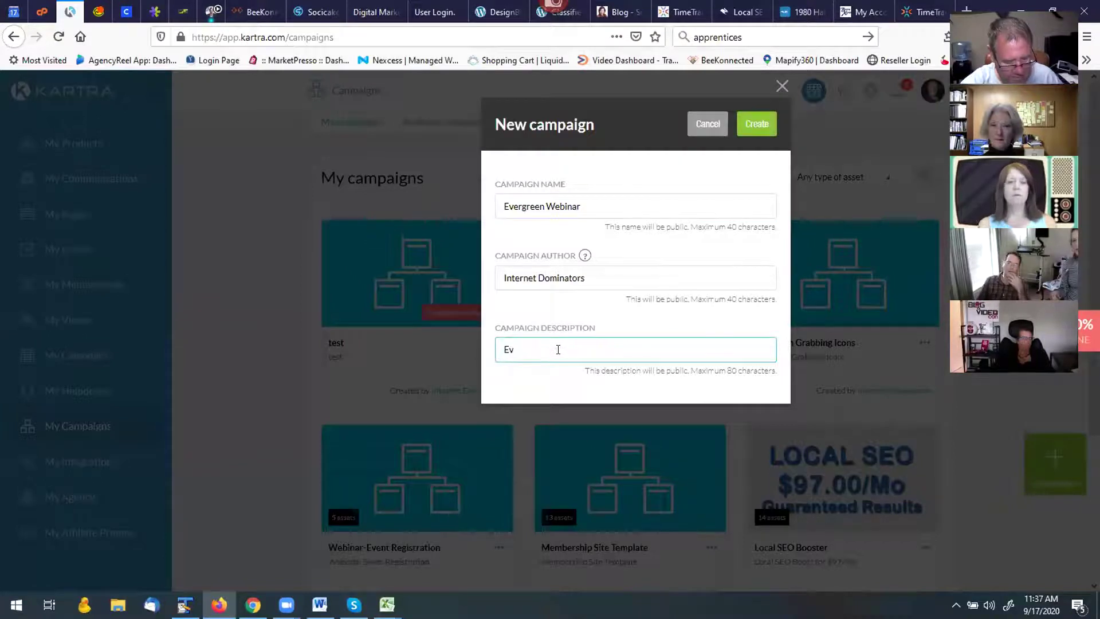
{"action": "type", "text": "ergreen W"}
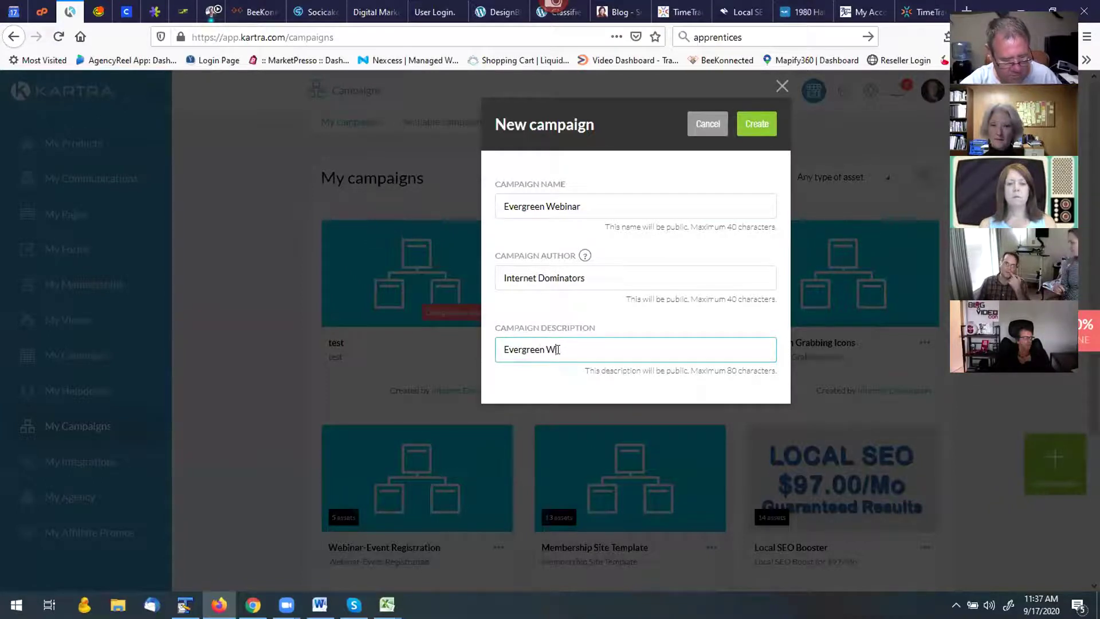
{"action": "type", "text": "ebinar"}
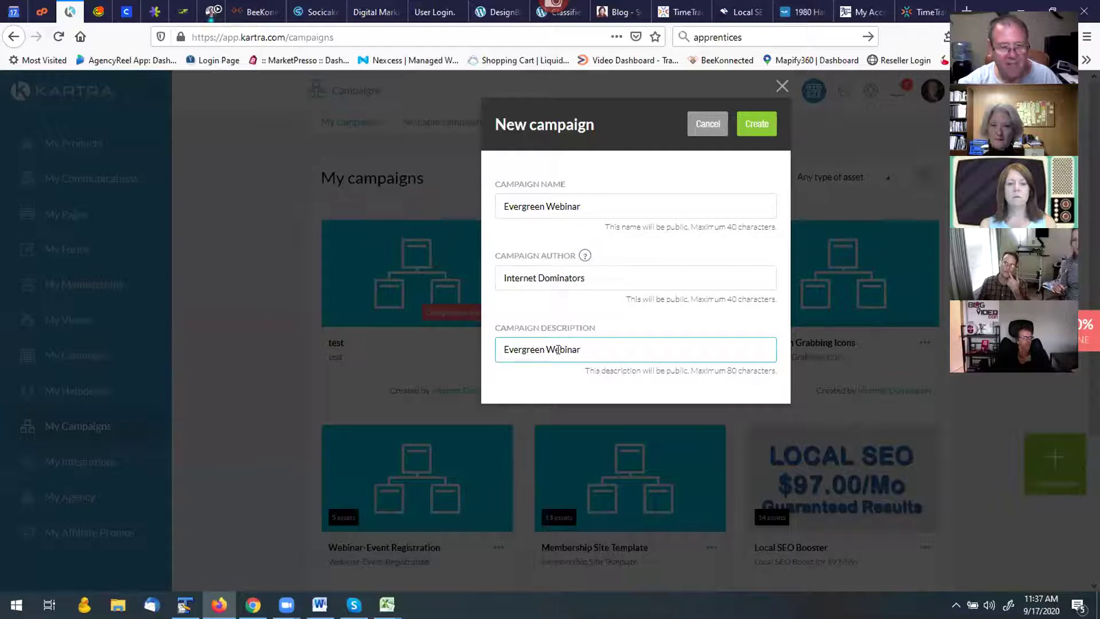
{"action": "left_click", "coordinate": [748, 127]}
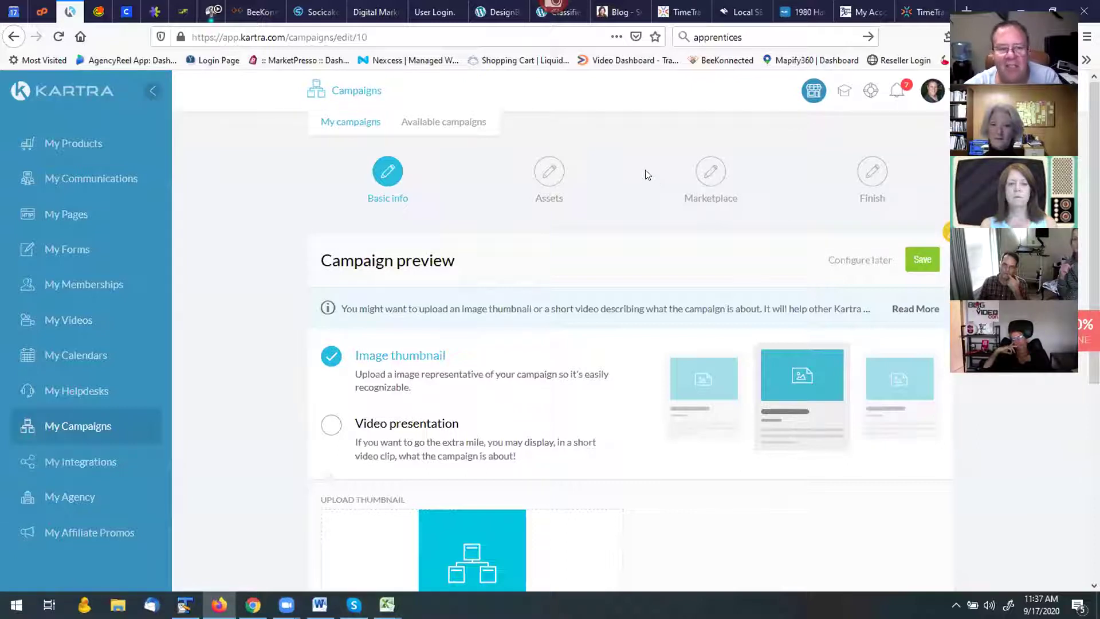
Step: Save the campaign preview with the default image thumbnail and proceed to the Assets stage
{"action": "scroll", "coordinate": [639, 181], "scroll_direction": "down", "scroll_amount": 2}
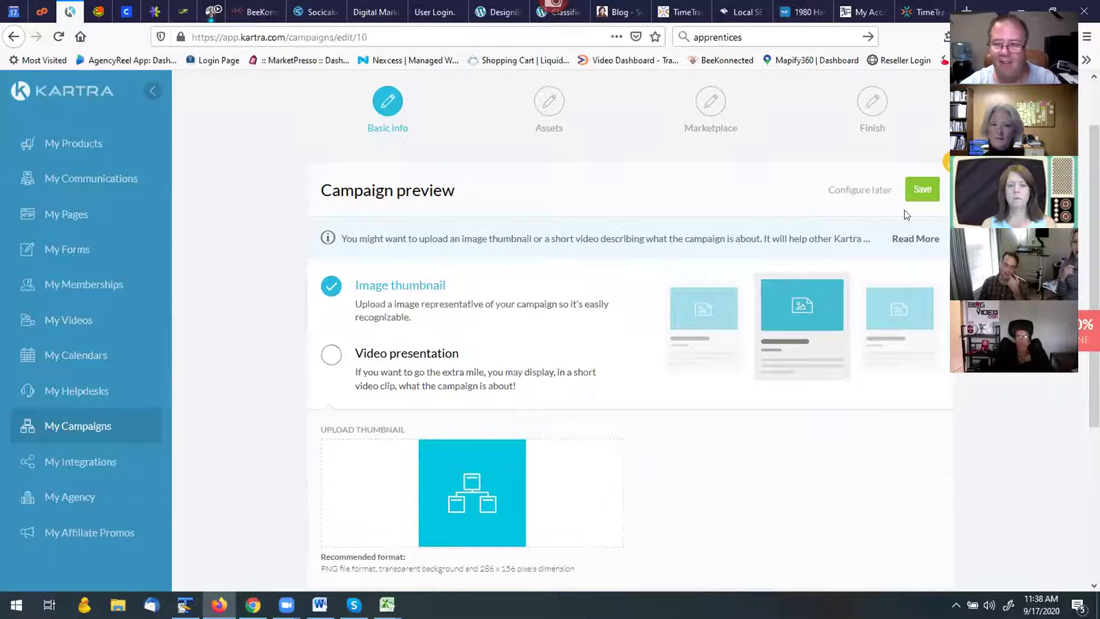
{"action": "left_click", "coordinate": [915, 193]}
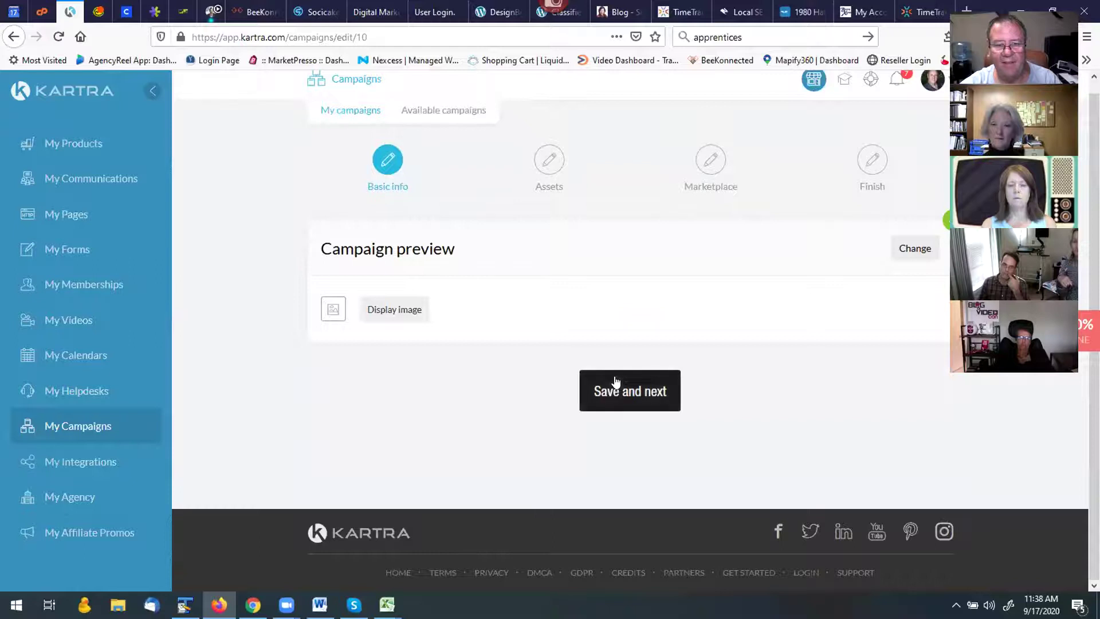
{"action": "left_click", "coordinate": [625, 383]}
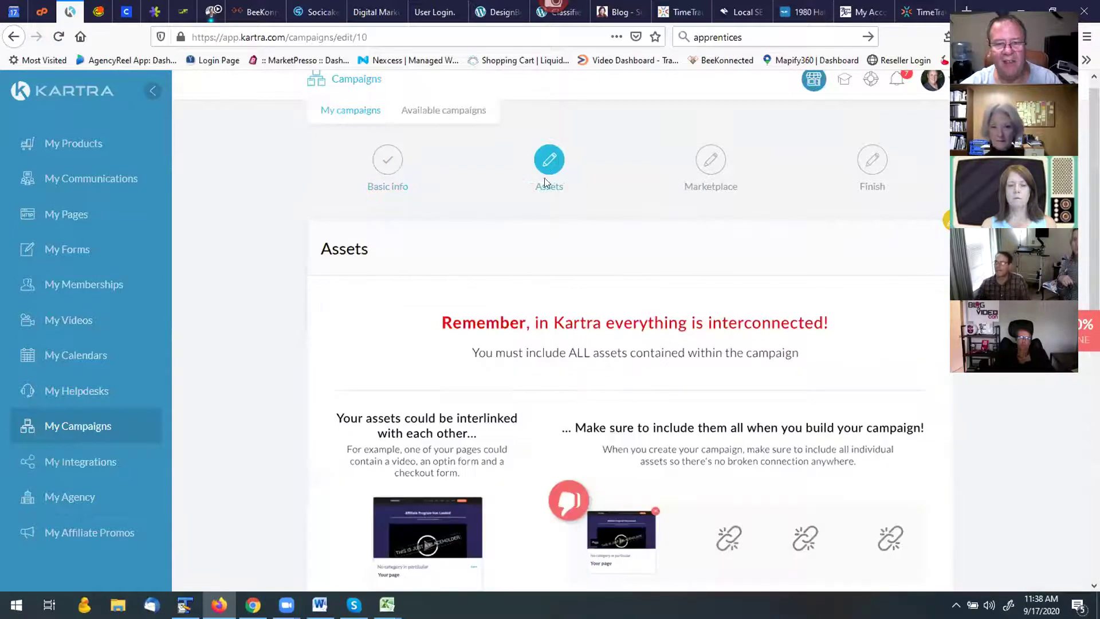
Step: Acknowledge the notice about including all interlinked assets and look through the products that can be added to the campaign
{"action": "scroll", "coordinate": [548, 203], "scroll_direction": "down", "scroll_amount": 5}
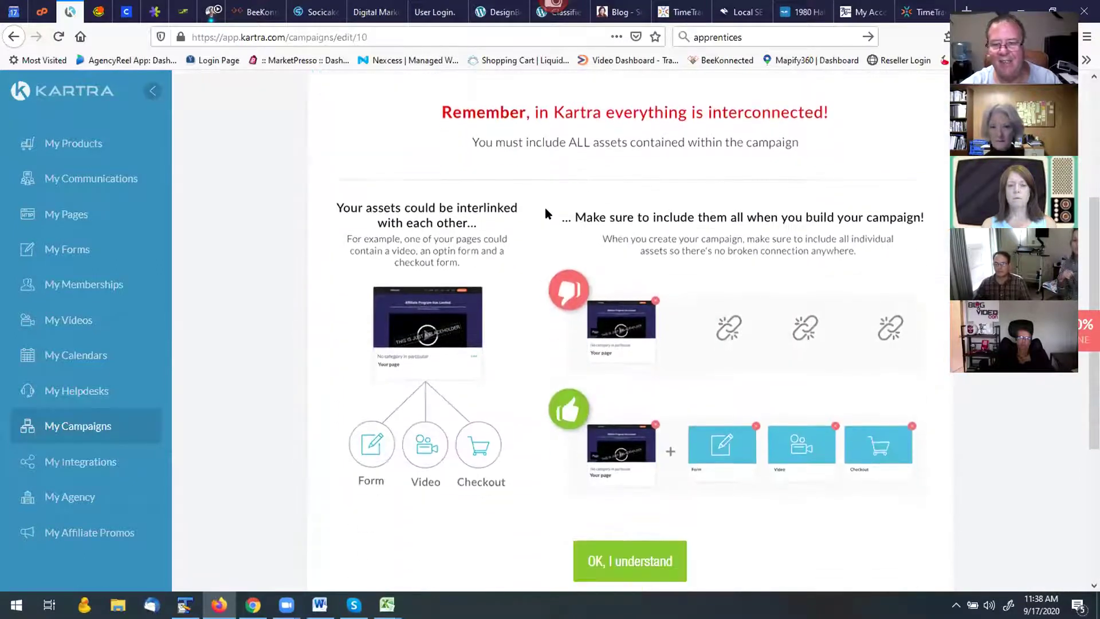
{"action": "scroll", "coordinate": [546, 209], "scroll_direction": "down", "scroll_amount": 3}
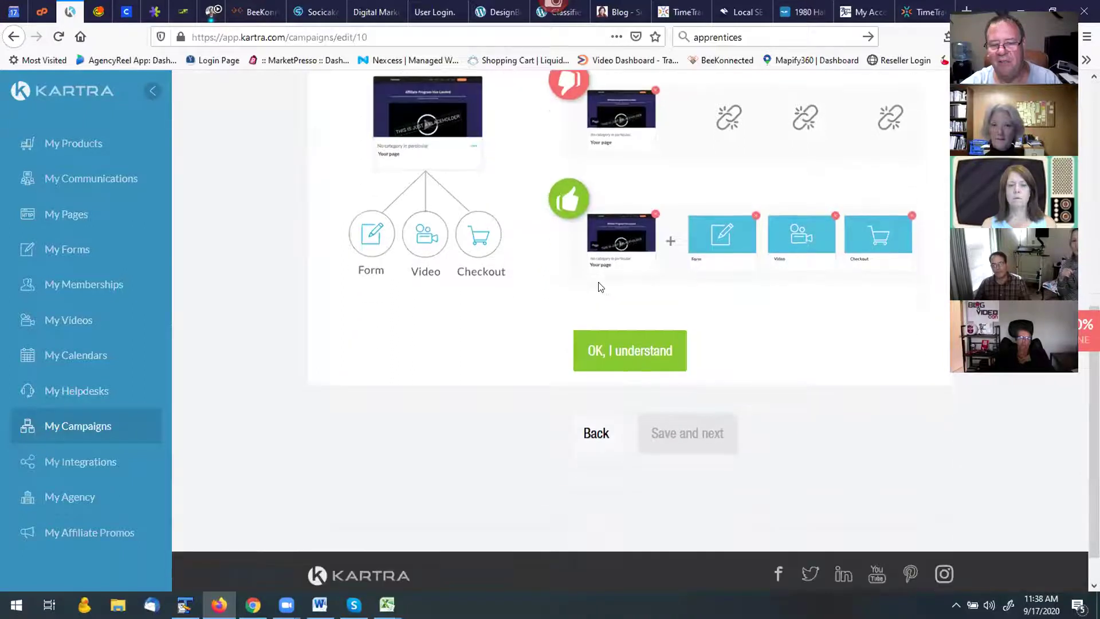
{"action": "left_click", "coordinate": [625, 351]}
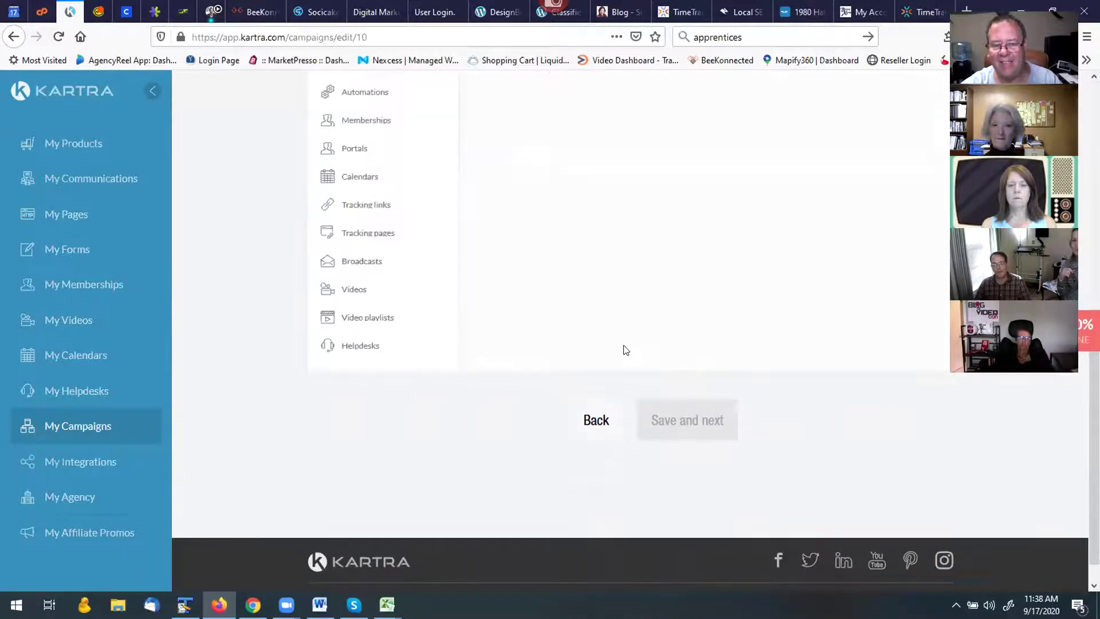
{"action": "scroll", "coordinate": [573, 289], "scroll_direction": "up", "scroll_amount": 5}
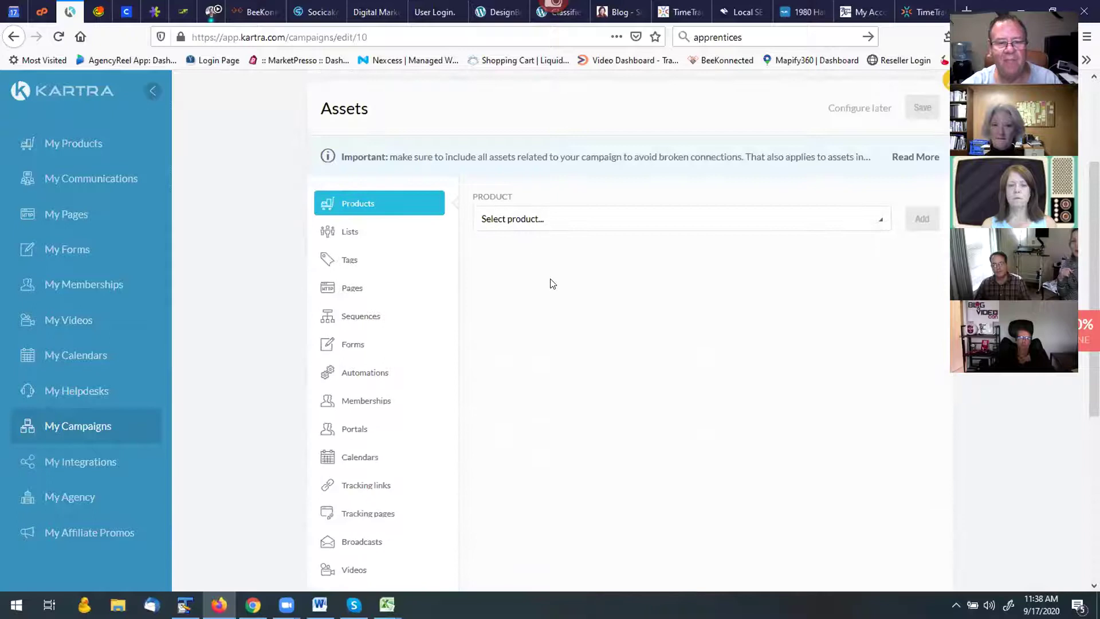
{"action": "left_click", "coordinate": [523, 225]}
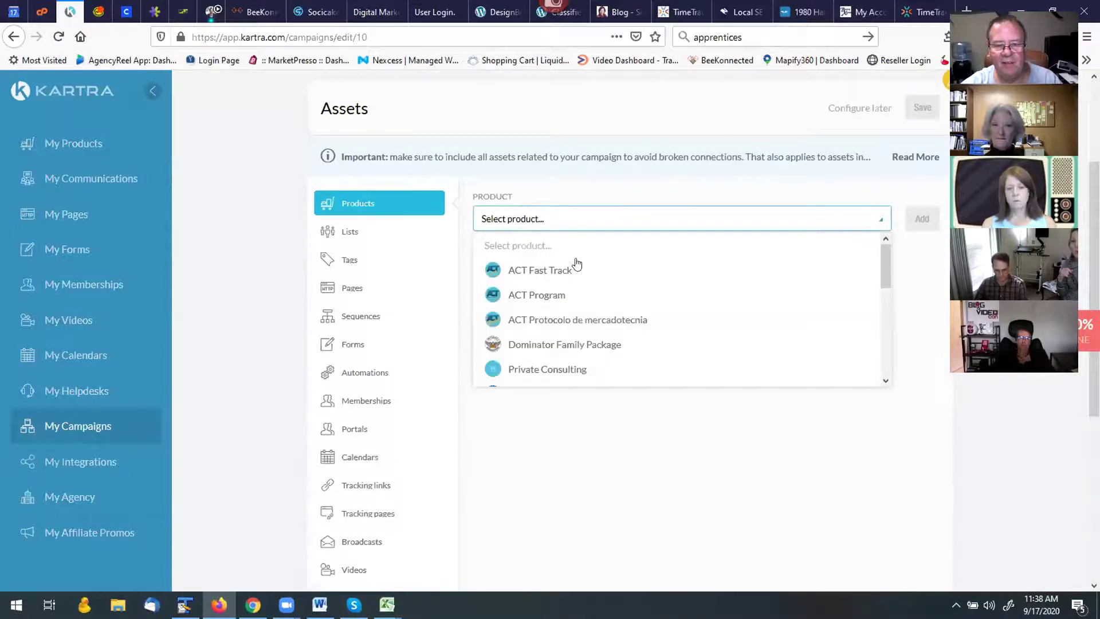
Step: Review the pages of the SitePop Webinars site that can be added as campaign assets, including the SitePop Evergreen Webinar pages
{"action": "left_click", "coordinate": [350, 290]}
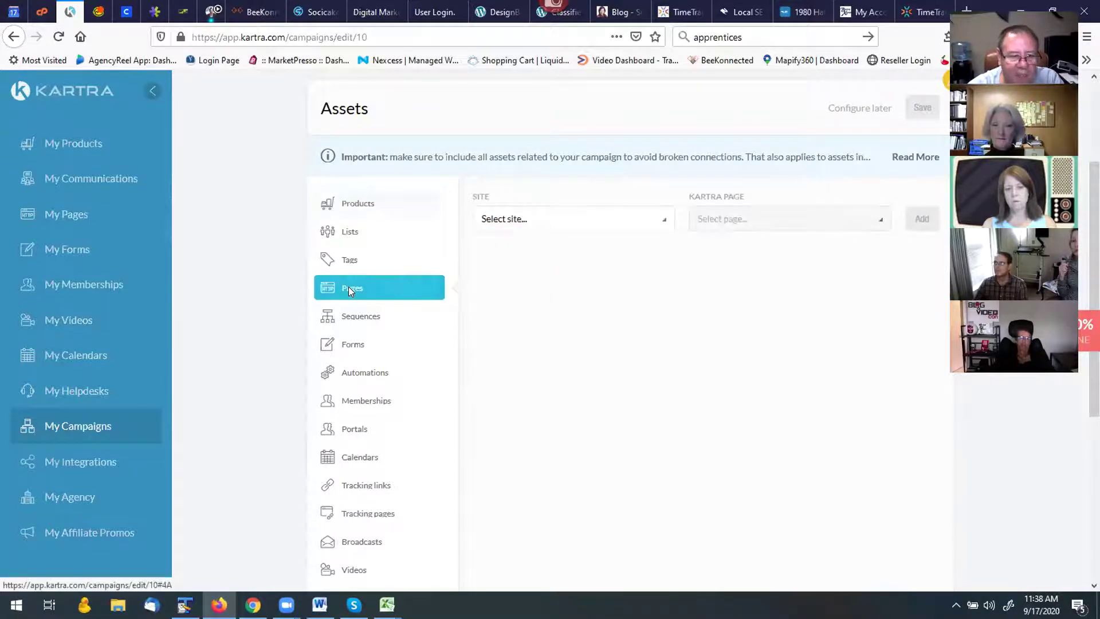
{"action": "left_click", "coordinate": [533, 218]}
{"action": "scroll", "coordinate": [528, 312], "scroll_direction": "down", "scroll_amount": 2}
{"action": "left_click", "coordinate": [528, 296]}
{"action": "left_click", "coordinate": [756, 154]}
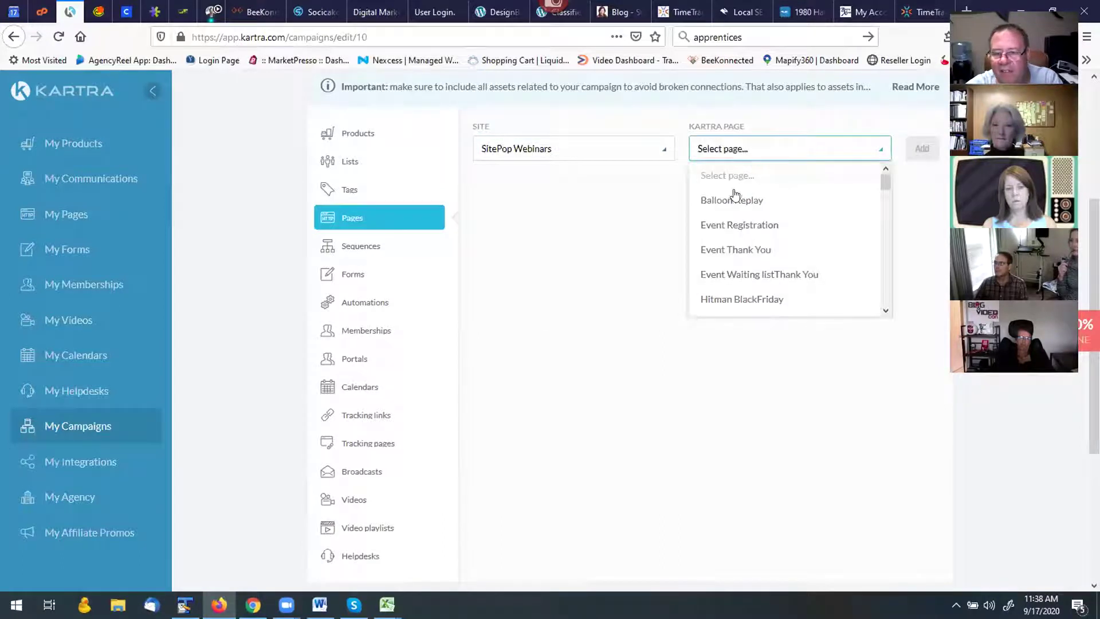
{"action": "scroll", "coordinate": [734, 193], "scroll_direction": "down", "scroll_amount": 5}
{"action": "scroll", "coordinate": [733, 197], "scroll_direction": "down", "scroll_amount": 5}
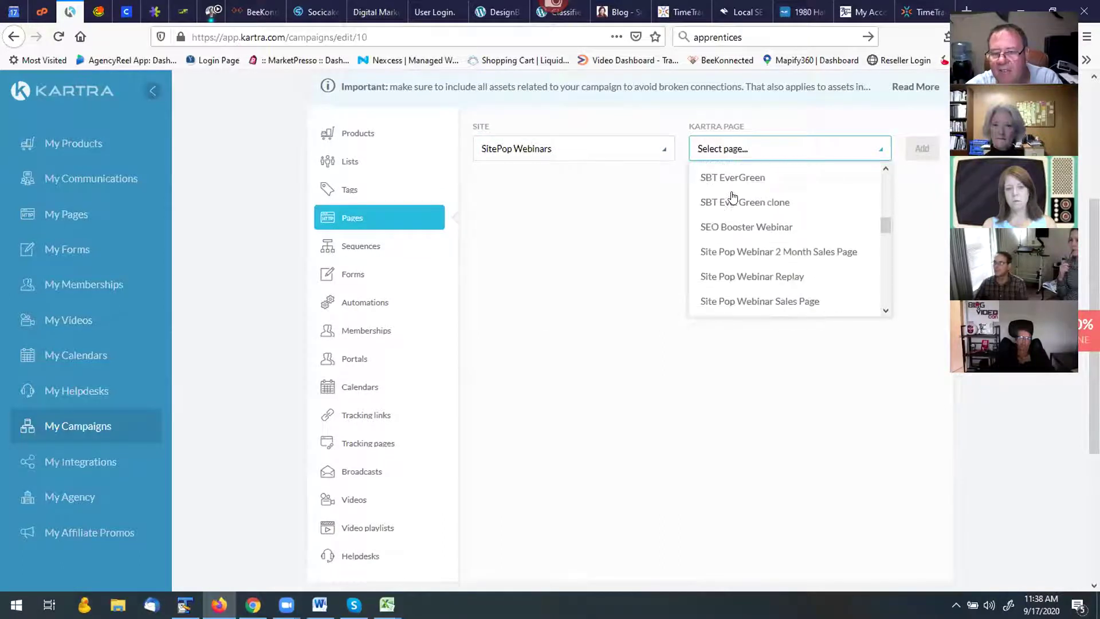
{"action": "scroll", "coordinate": [732, 197], "scroll_direction": "up", "scroll_amount": 3}
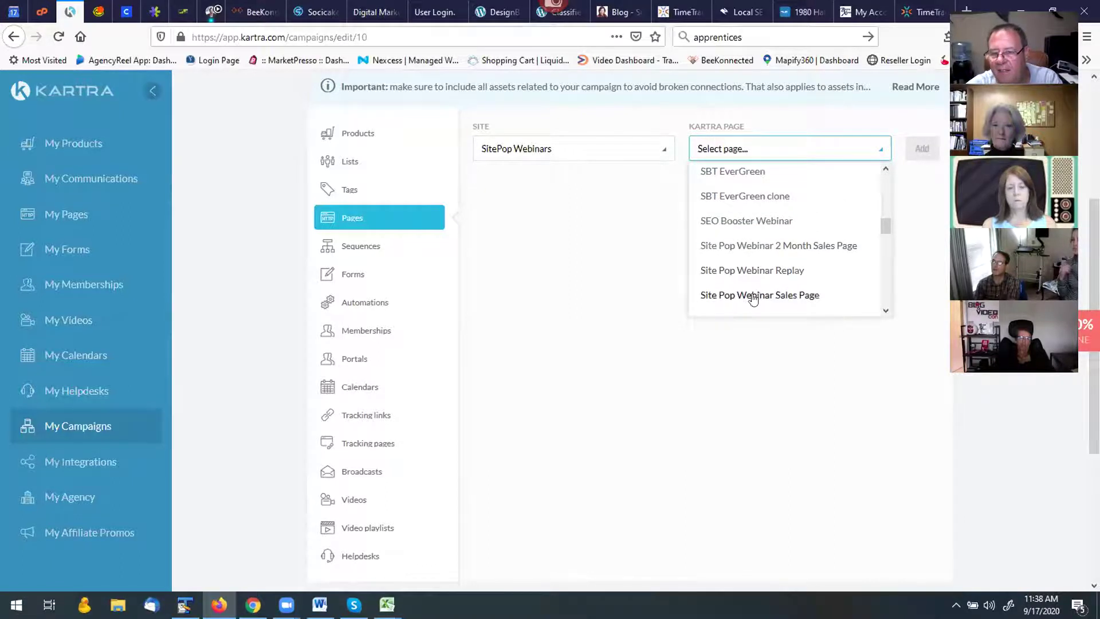
{"action": "scroll", "coordinate": [768, 250], "scroll_direction": "down", "scroll_amount": 1}
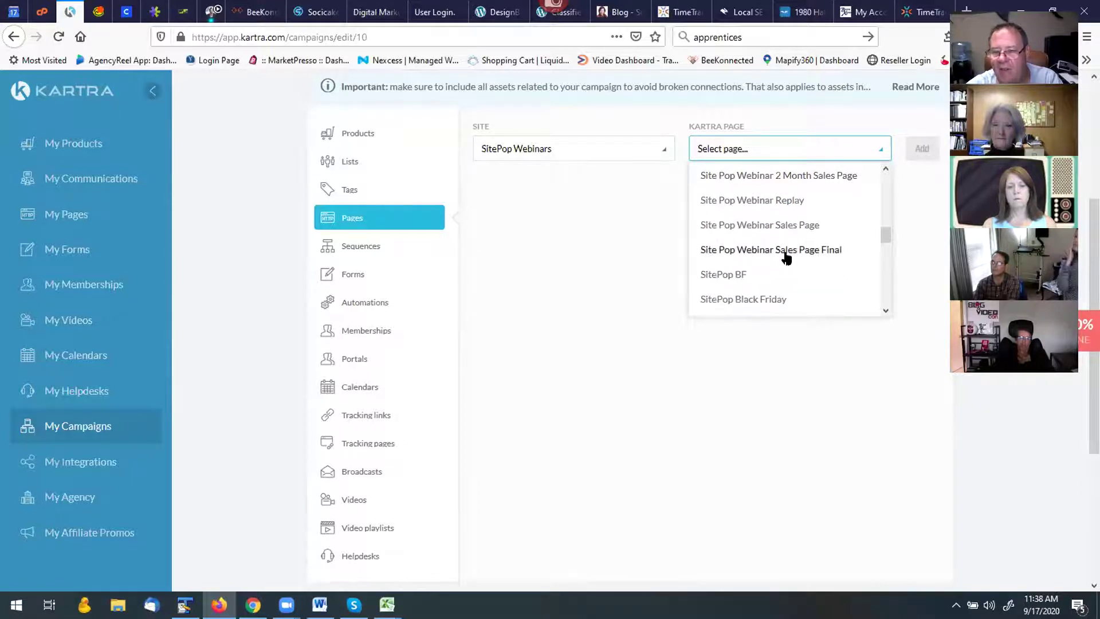
{"action": "scroll", "coordinate": [779, 251], "scroll_direction": "down", "scroll_amount": 1}
{"action": "scroll", "coordinate": [775, 252], "scroll_direction": "down", "scroll_amount": 3}
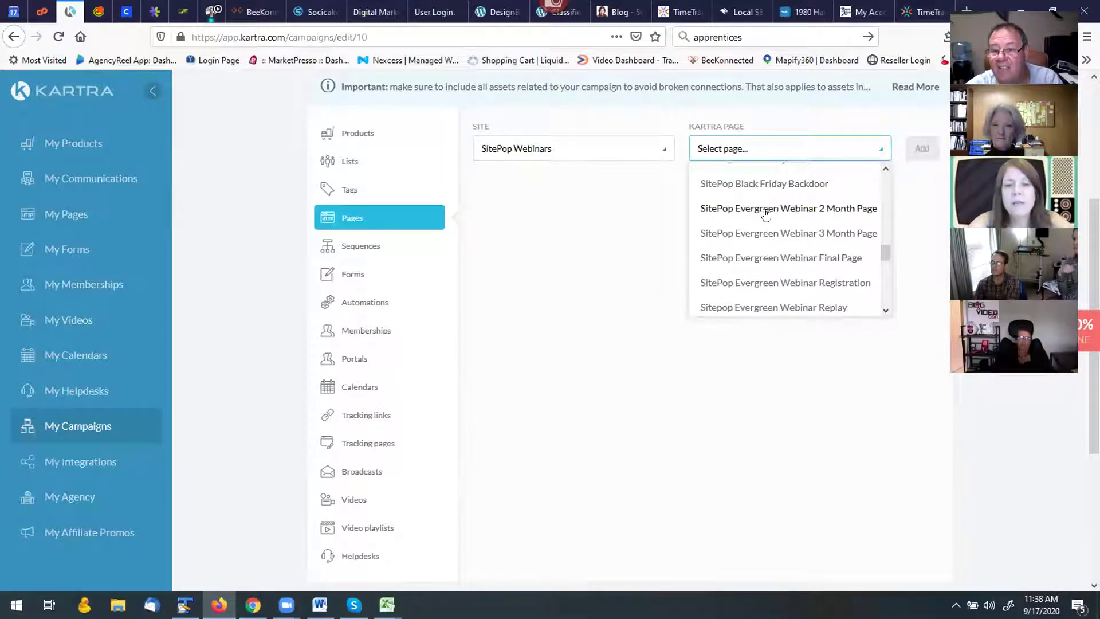
{"action": "scroll", "coordinate": [756, 283], "scroll_direction": "down", "scroll_amount": 2}
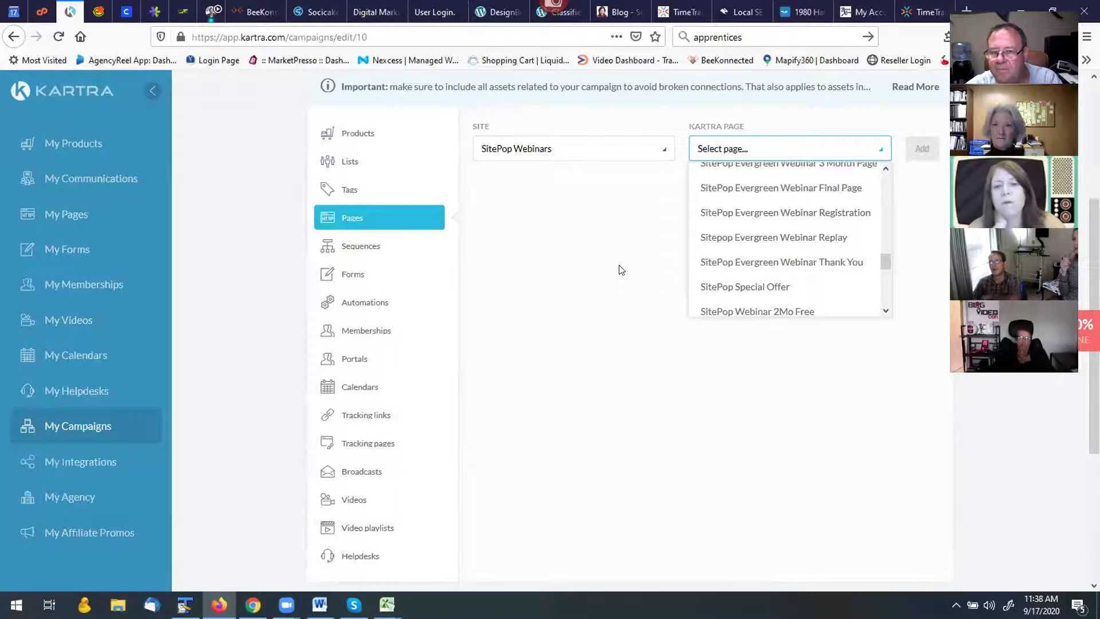
{"action": "scroll", "coordinate": [621, 269], "scroll_direction": "up", "scroll_amount": 2}
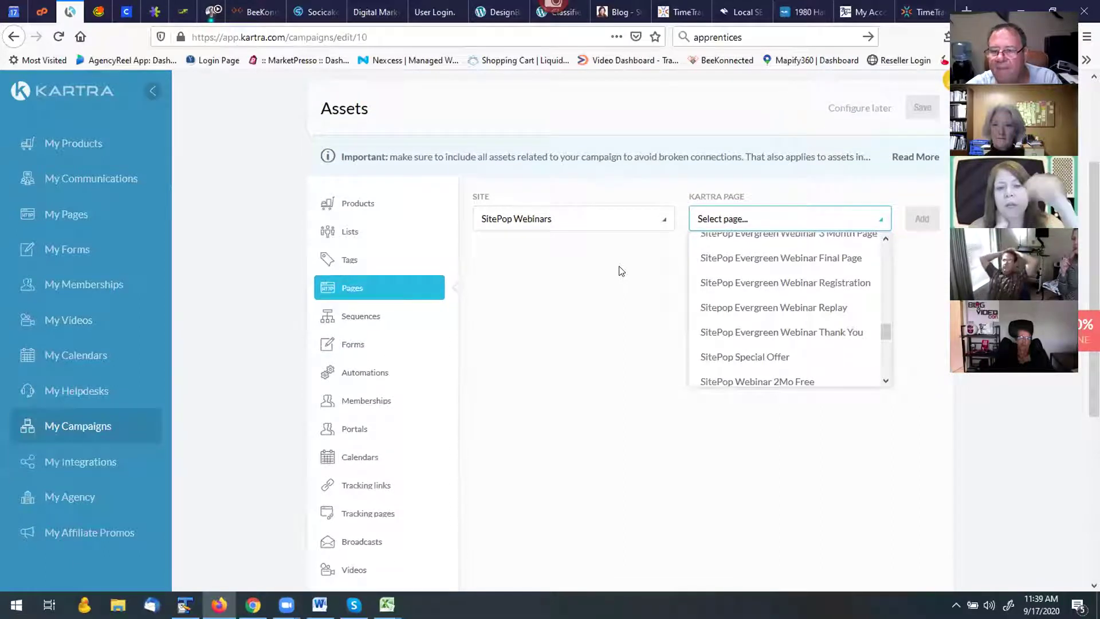
{"action": "left_click", "coordinate": [620, 270]}
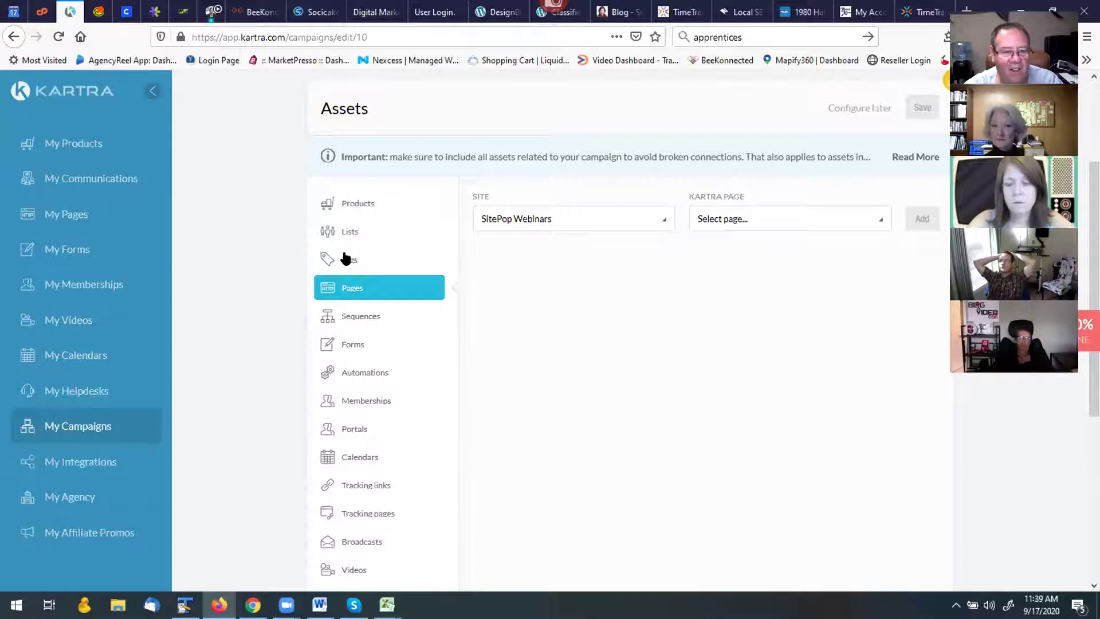
Step: Add the SitePop Webinar Replay Sequence to the campaign's sequence assets
{"action": "left_click", "coordinate": [360, 318]}
{"action": "left_click", "coordinate": [536, 222]}
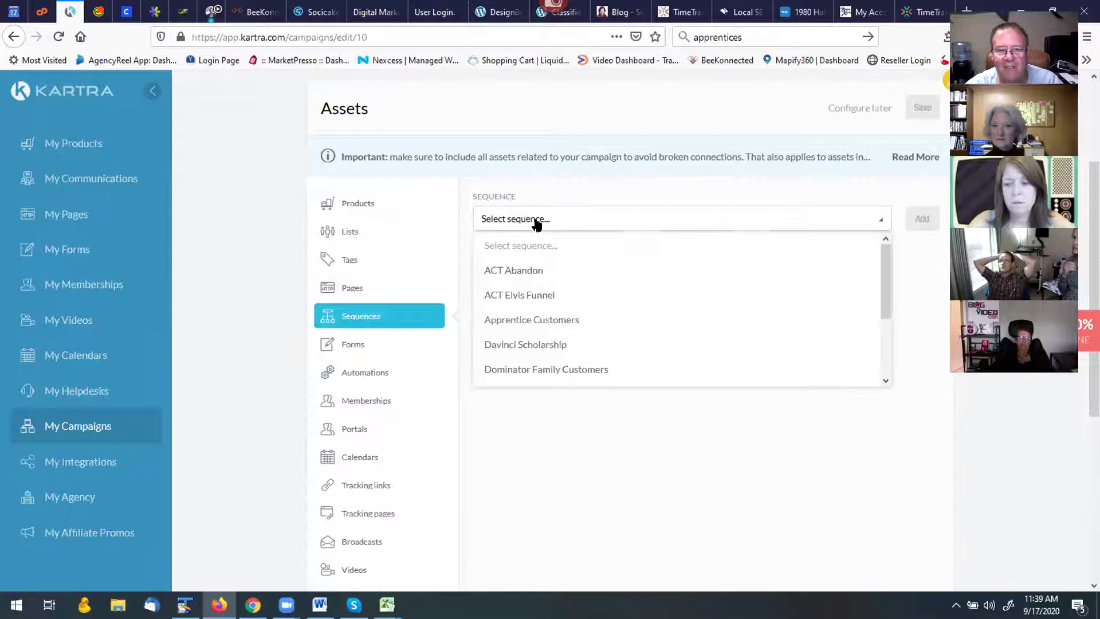
{"action": "scroll", "coordinate": [556, 270], "scroll_direction": "down", "scroll_amount": 3}
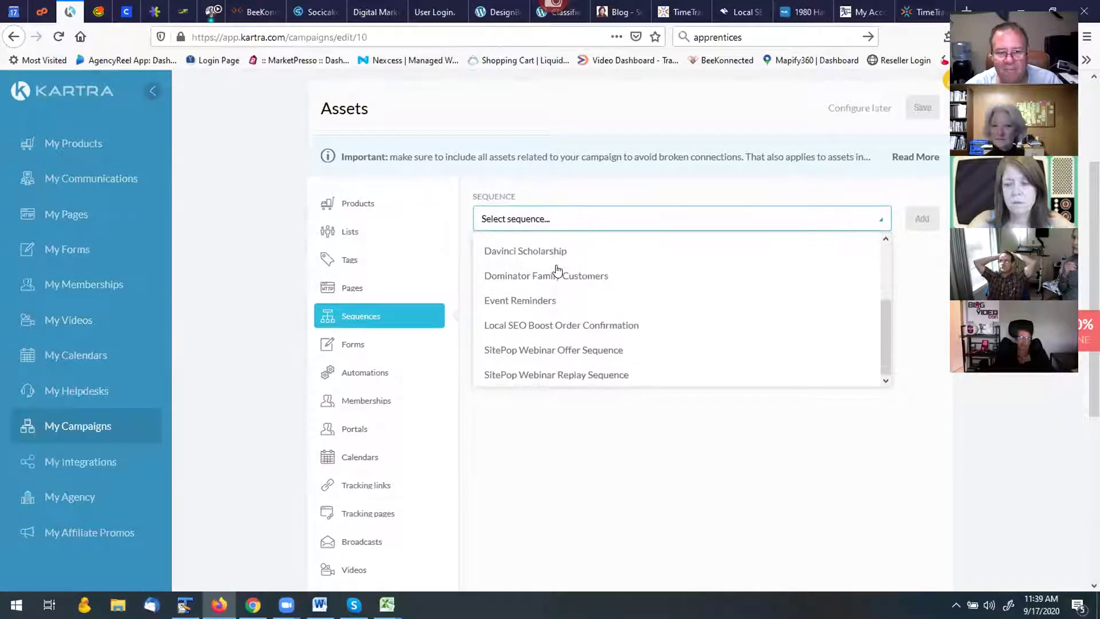
{"action": "left_click", "coordinate": [554, 376]}
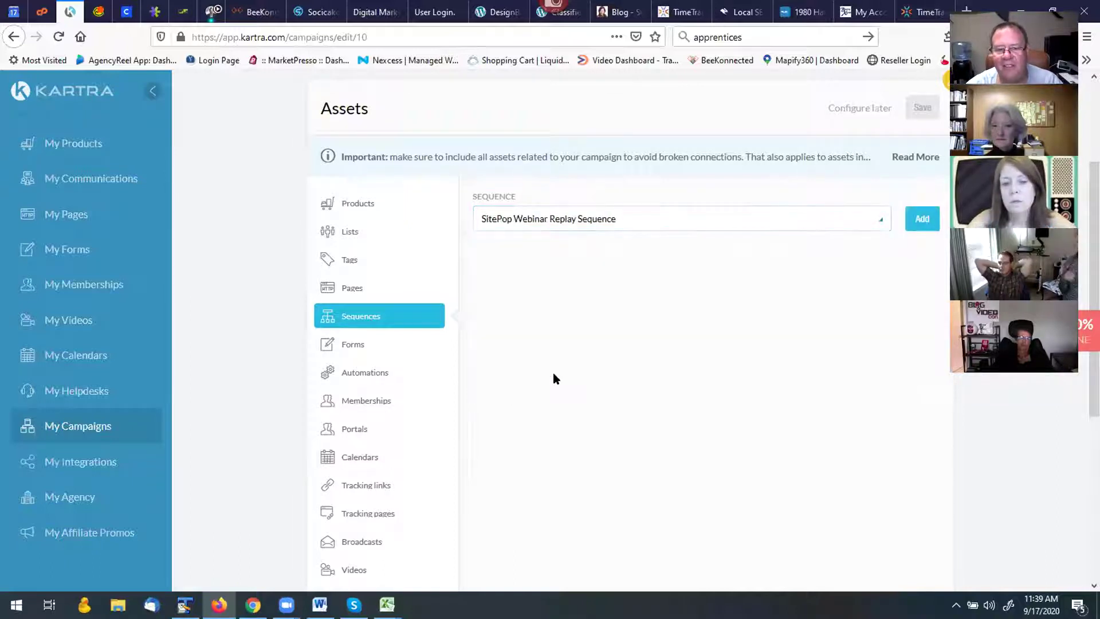
{"action": "left_click", "coordinate": [920, 220]}
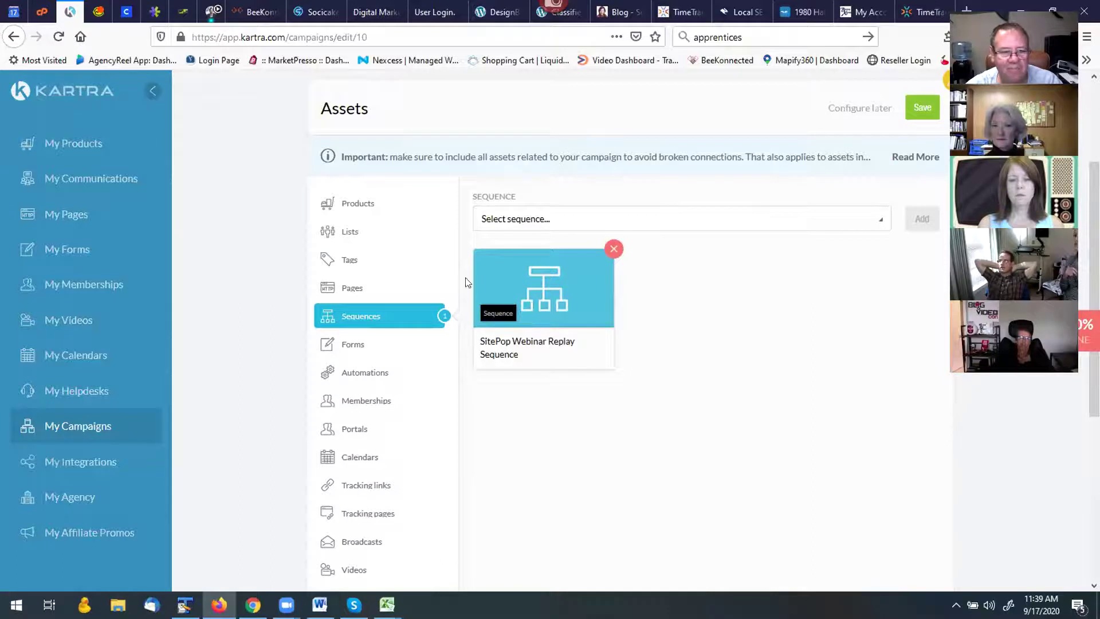
Step: Add the SitePop Webinar Offer Sequence to the campaign's sequence assets
{"action": "left_click", "coordinate": [512, 223]}
{"action": "scroll", "coordinate": [547, 301], "scroll_direction": "down", "scroll_amount": 3}
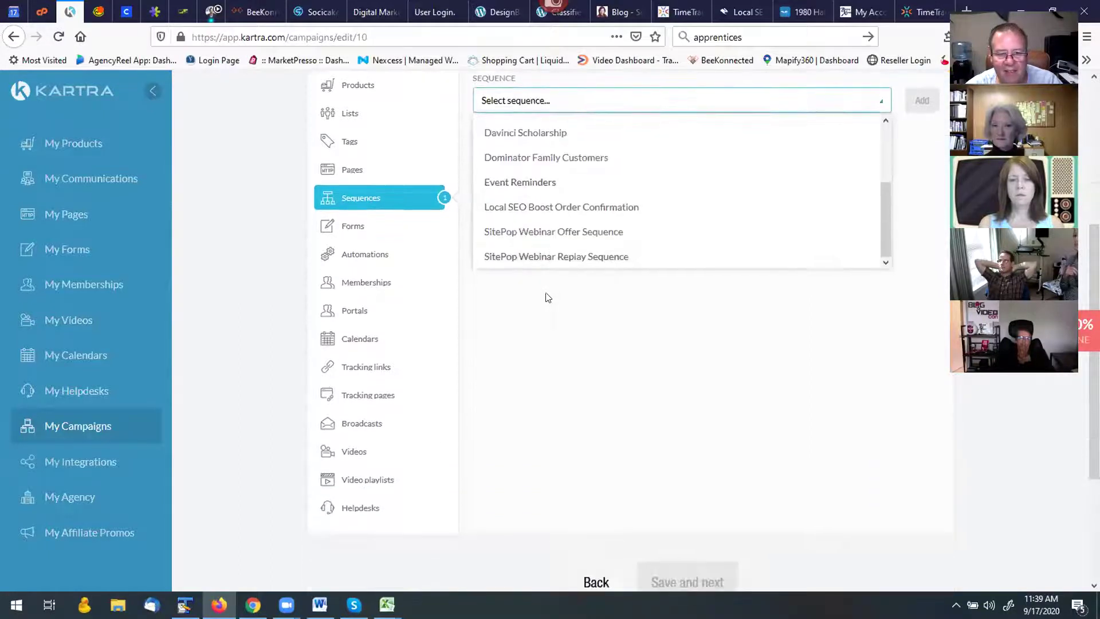
{"action": "left_click", "coordinate": [556, 212]}
{"action": "left_click", "coordinate": [917, 83]}
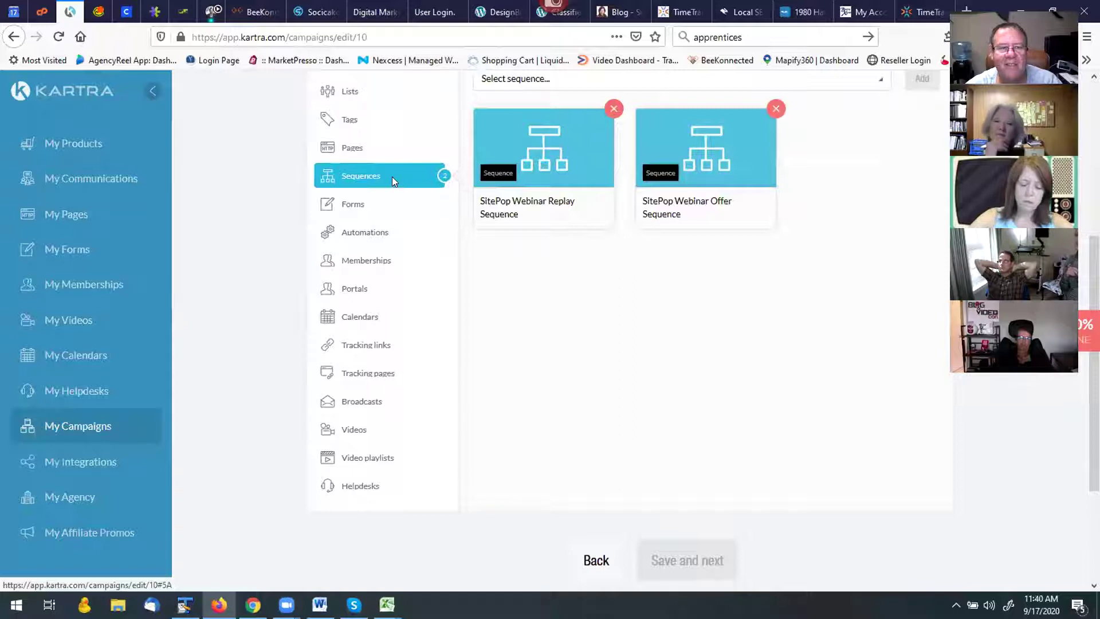
Step: Look over the asset categories and save the campaign's asset selection
{"action": "scroll", "coordinate": [507, 298], "scroll_direction": "up", "scroll_amount": 3}
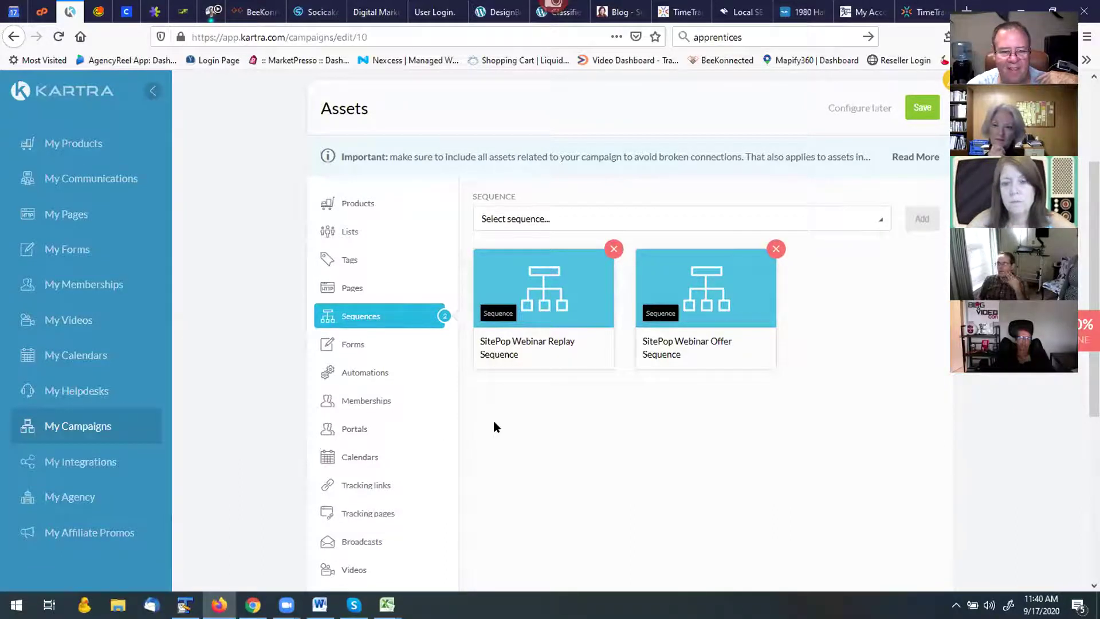
{"action": "scroll", "coordinate": [494, 422], "scroll_direction": "down", "scroll_amount": 2}
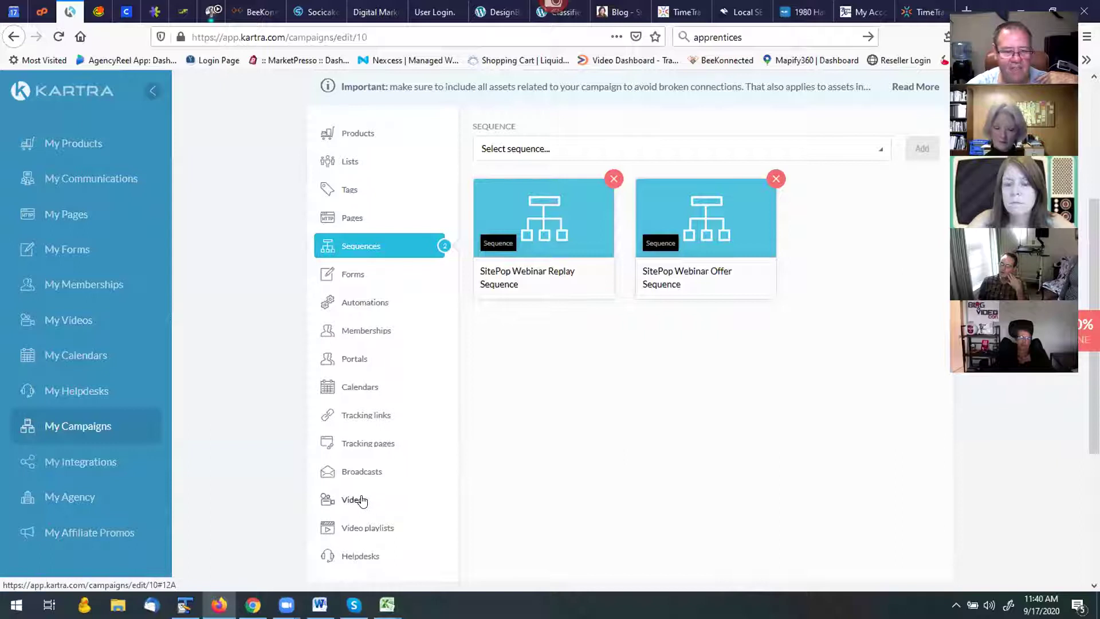
{"action": "scroll", "coordinate": [405, 474], "scroll_direction": "down", "scroll_amount": 2}
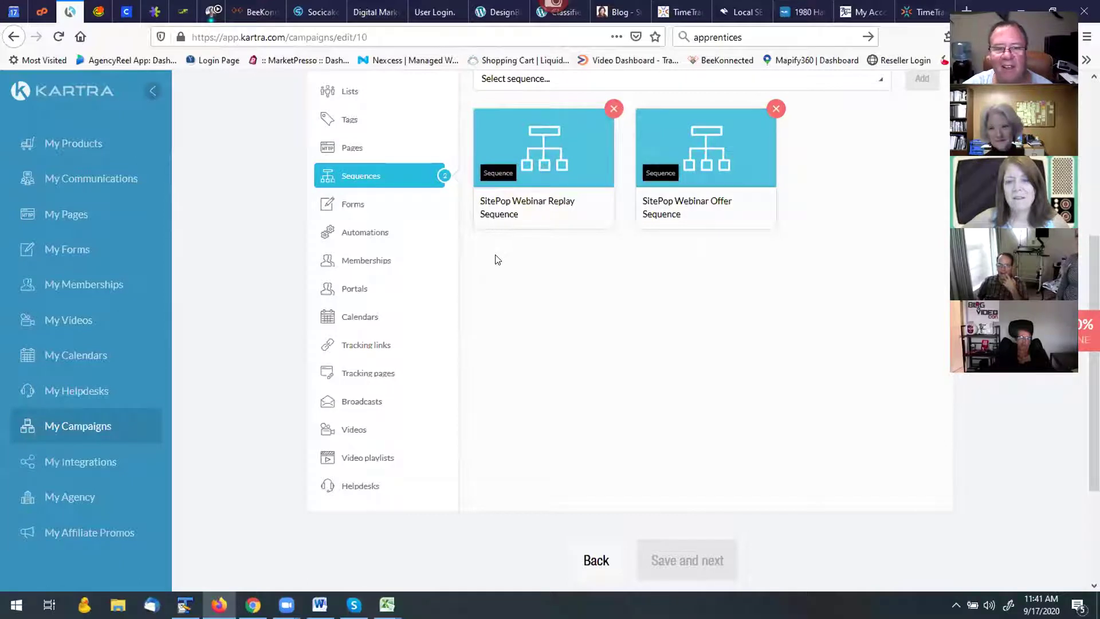
{"action": "scroll", "coordinate": [497, 259], "scroll_direction": "up", "scroll_amount": 5}
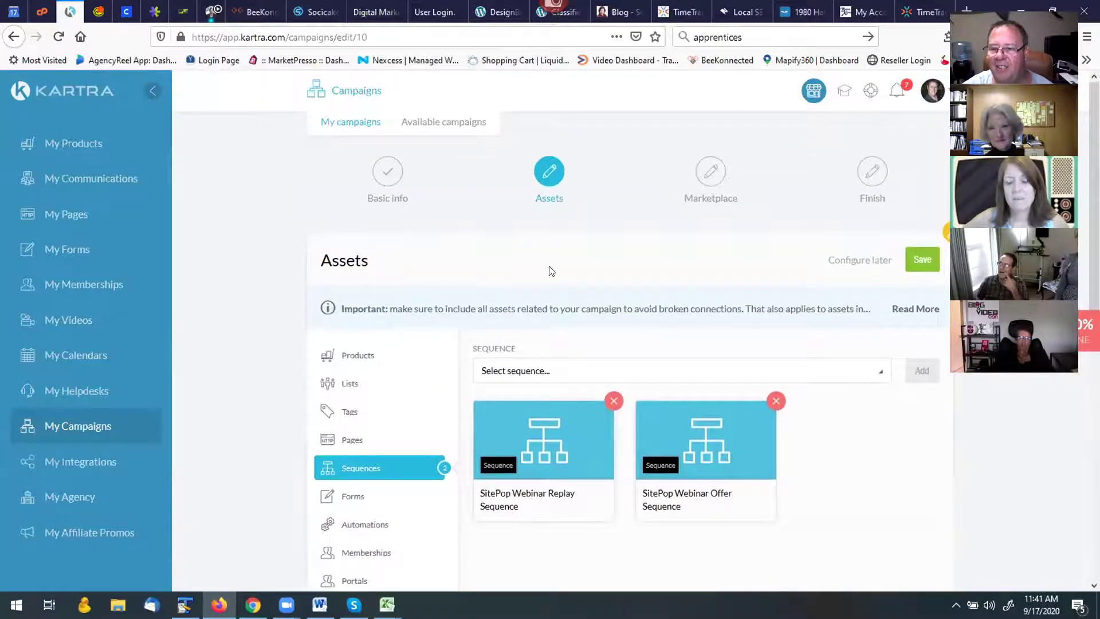
{"action": "left_click", "coordinate": [922, 260]}
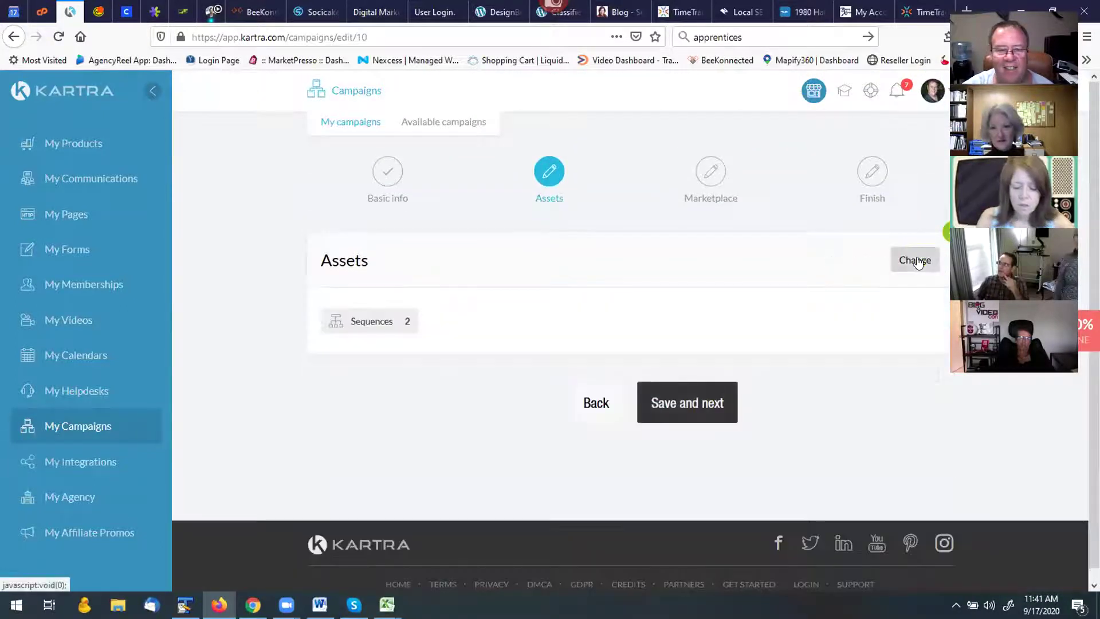
Step: Proceed to the Marketplace stage, save the campaign as private, and finish creating it
{"action": "left_click", "coordinate": [697, 404]}
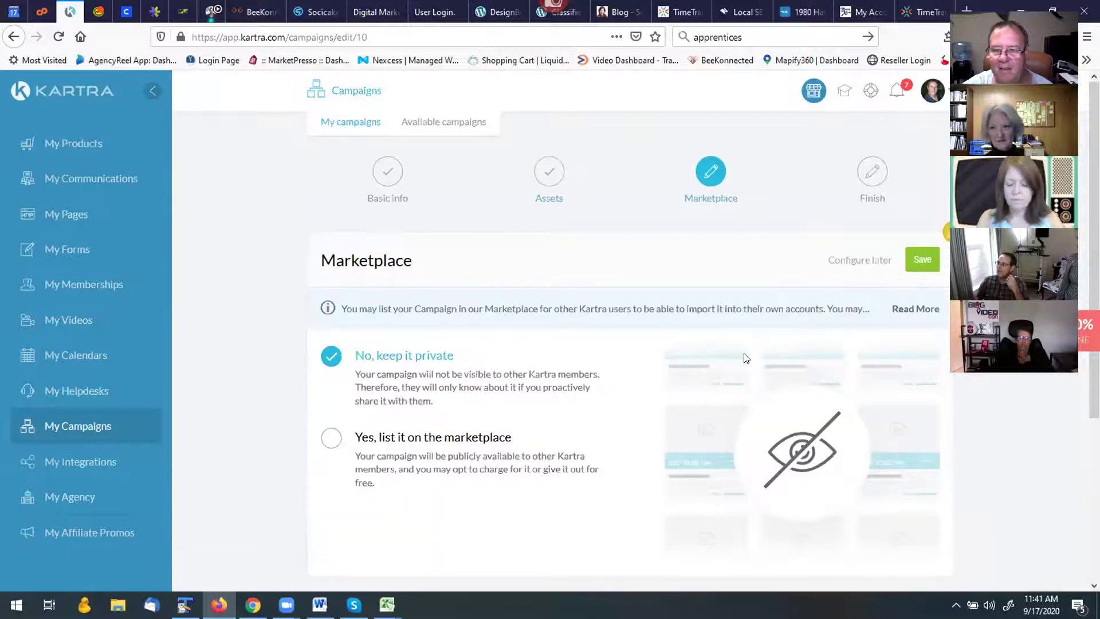
{"action": "left_click", "coordinate": [911, 264]}
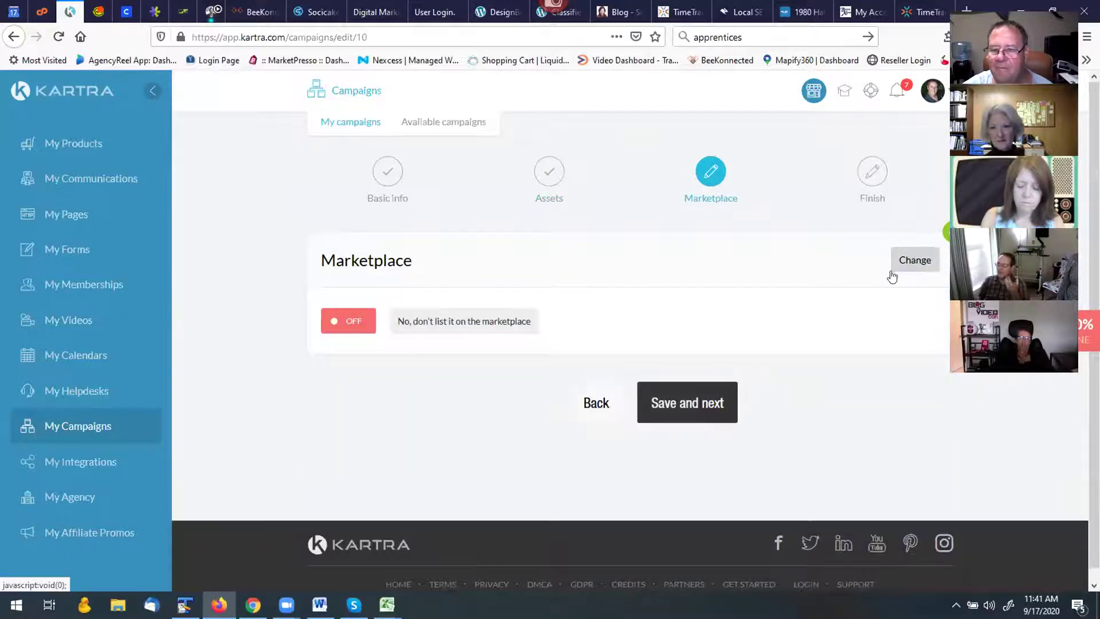
{"action": "left_click", "coordinate": [683, 405]}
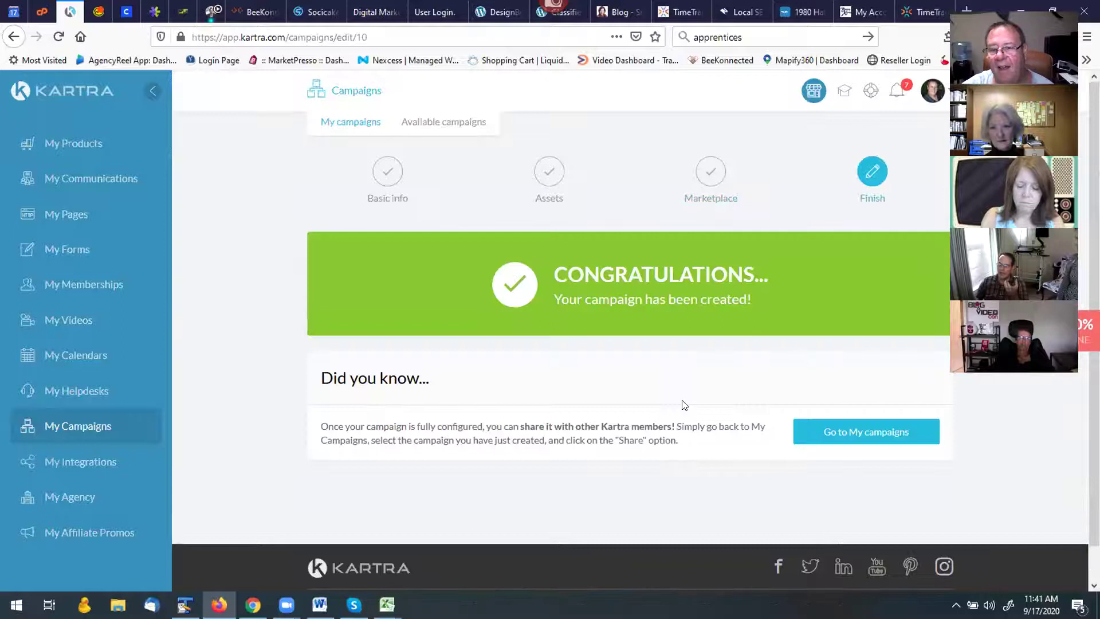